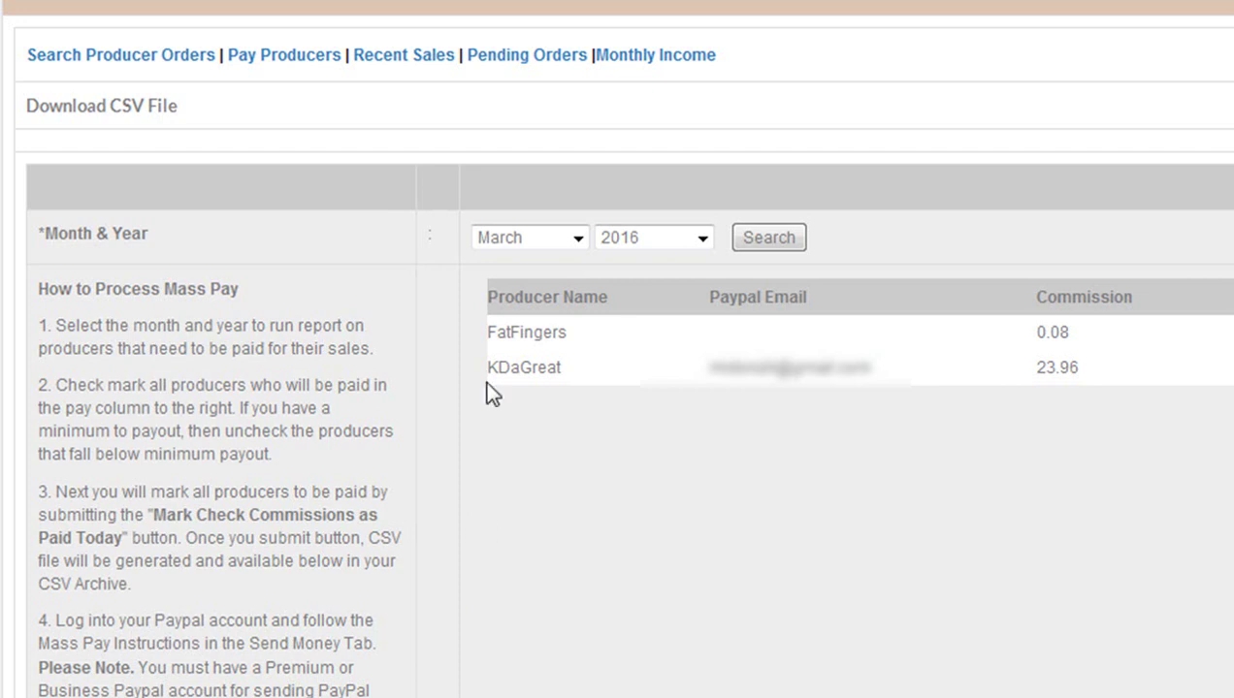
Run the mass pay report for producer commissions for March 2016.
{"action": "left_click", "coordinate": [575, 236]}
{"action": "left_click", "coordinate": [577, 242]}
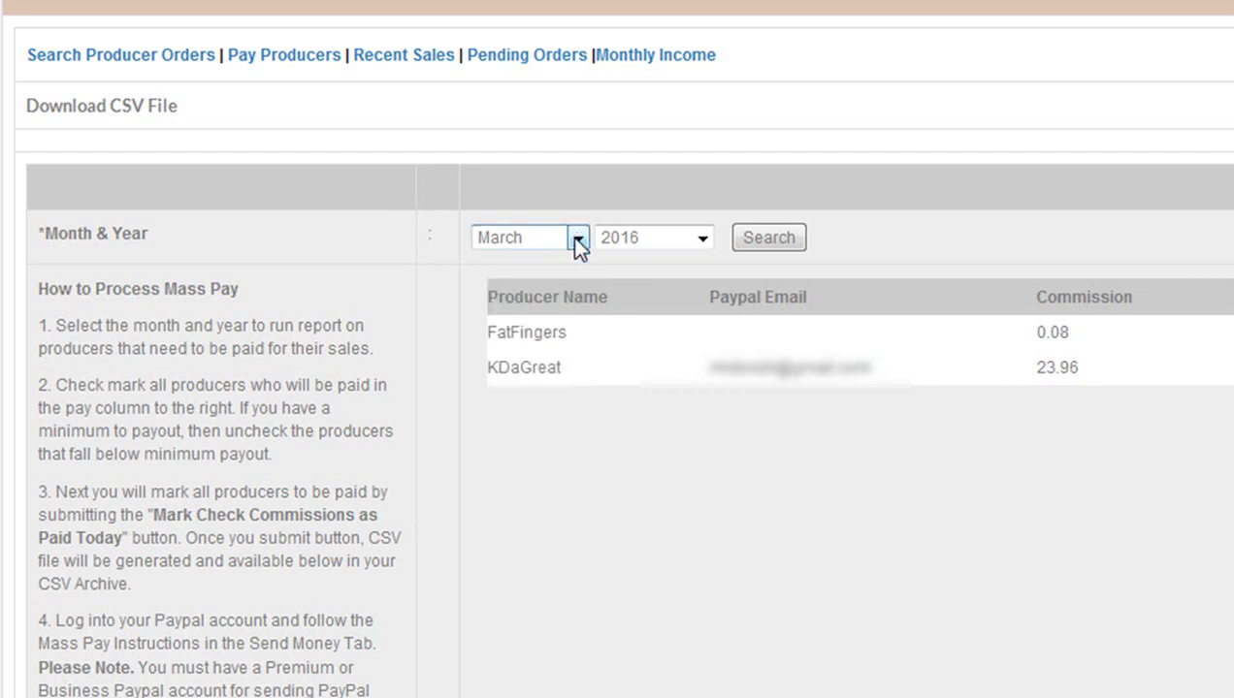
{"action": "left_click", "coordinate": [702, 239]}
{"action": "left_click", "coordinate": [703, 240]}
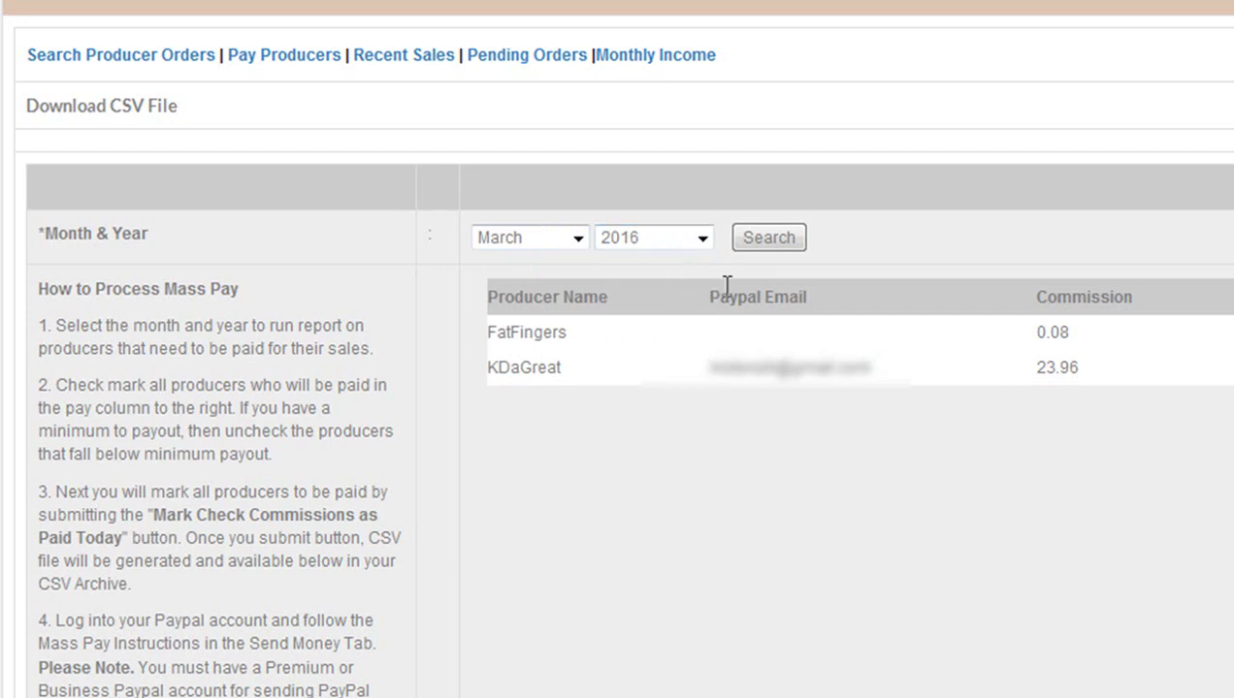
{"action": "left_click", "coordinate": [767, 243]}
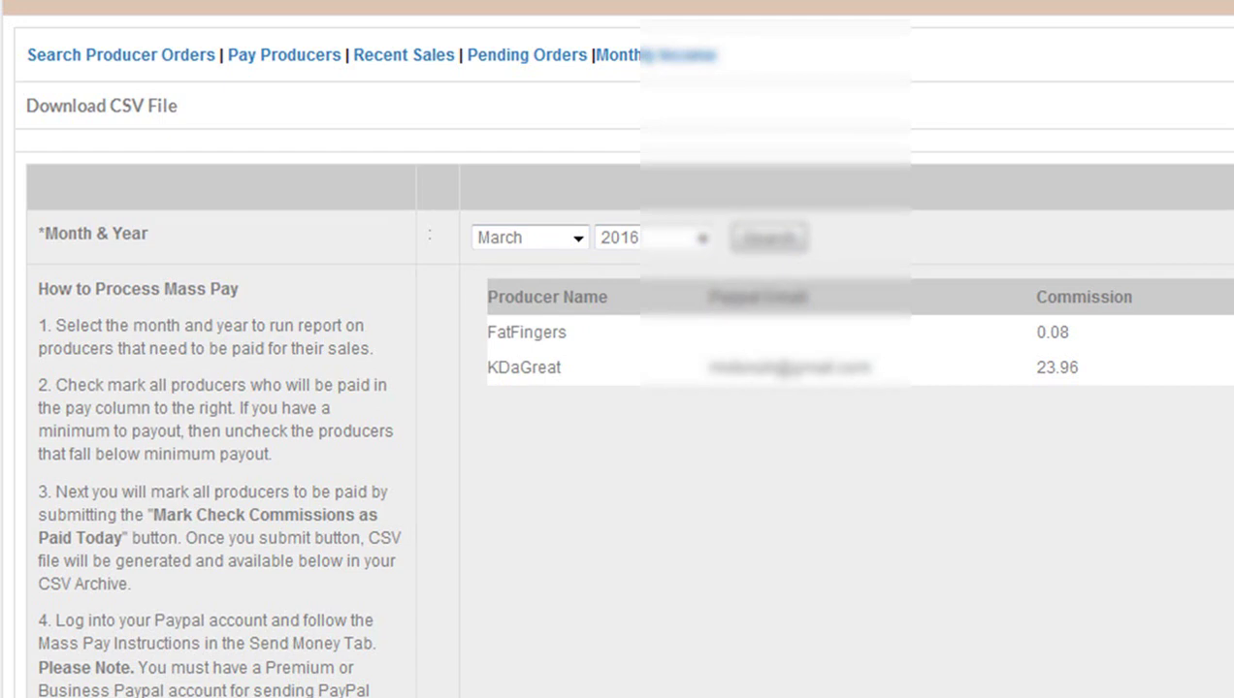
Mark the March 2016 check commissions as paid today to generate the mass pay CSV file.
{"action": "scroll", "coordinate": [909, 462], "scroll_direction": "down", "scroll_amount": 1}
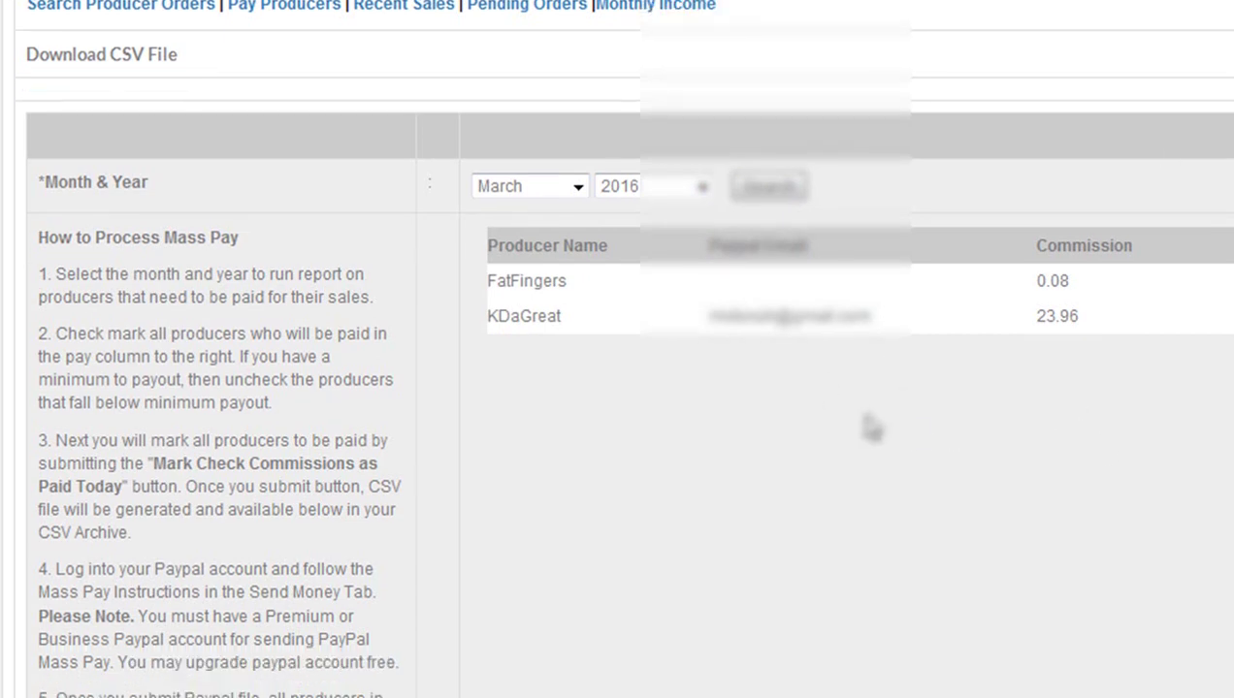
{"action": "scroll", "coordinate": [1038, 607], "scroll_direction": "down", "scroll_amount": 3}
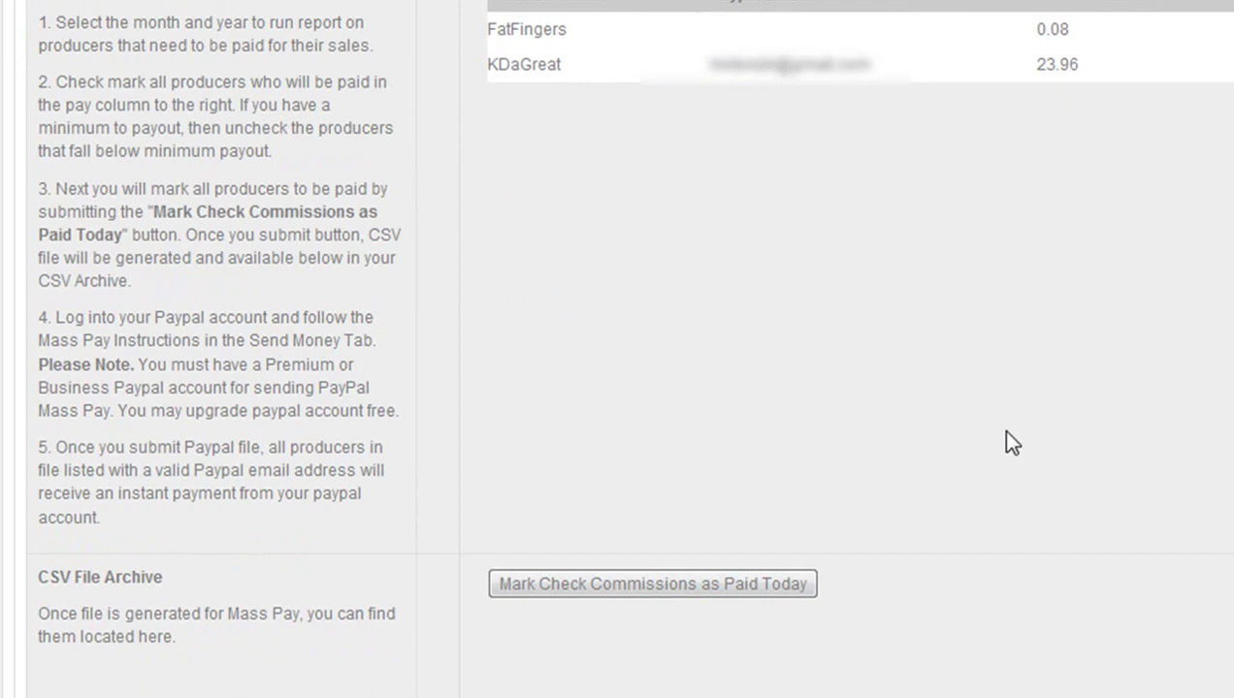
{"action": "left_click", "coordinate": [637, 586]}
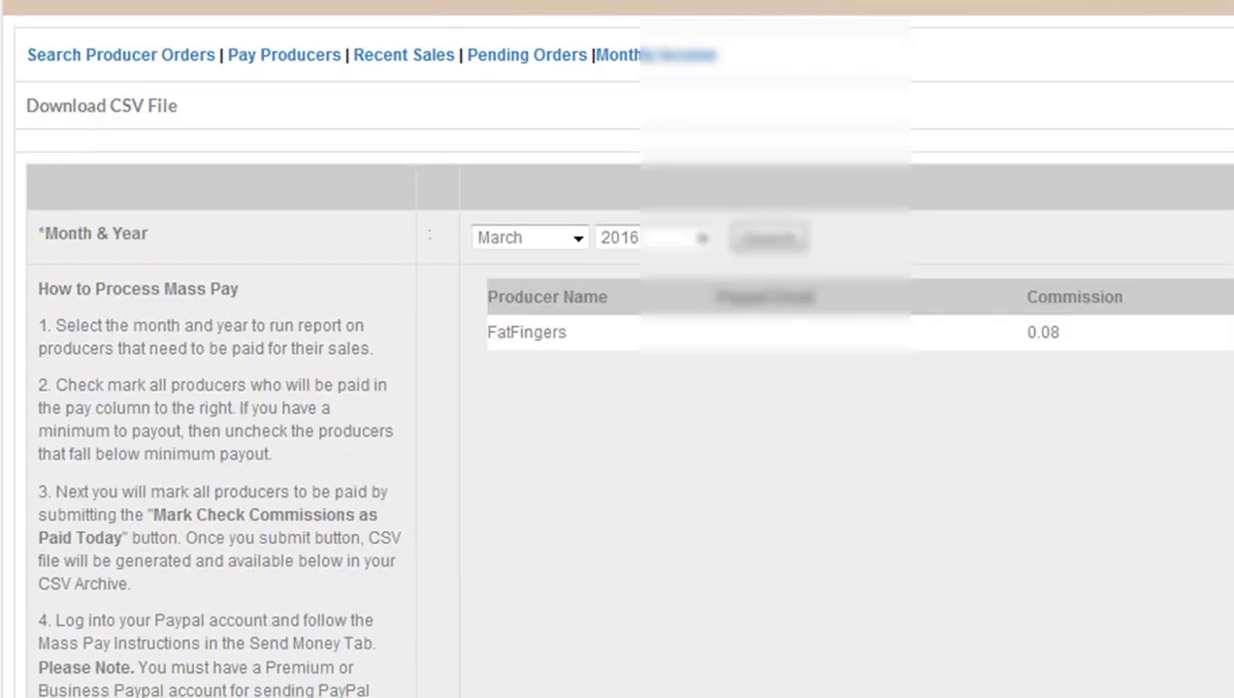
{"action": "scroll", "coordinate": [617, 388], "scroll_direction": "down", "scroll_amount": 2}
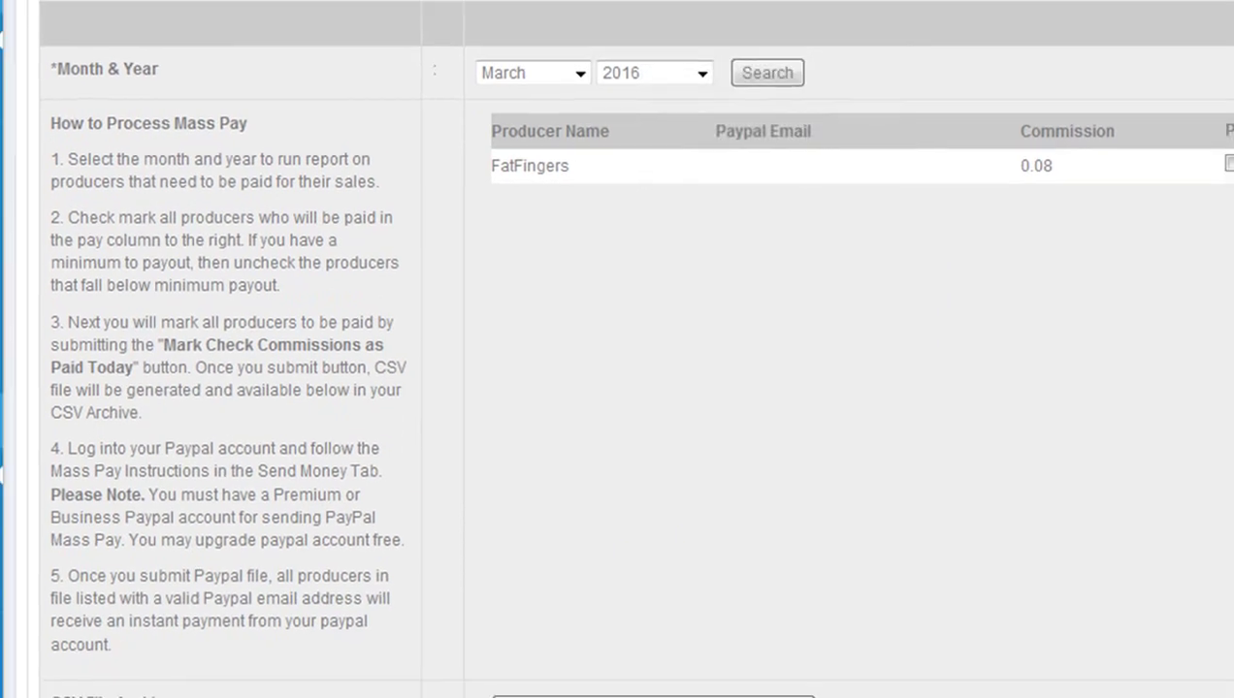
{"action": "scroll", "coordinate": [680, 388], "scroll_direction": "down", "scroll_amount": 2}
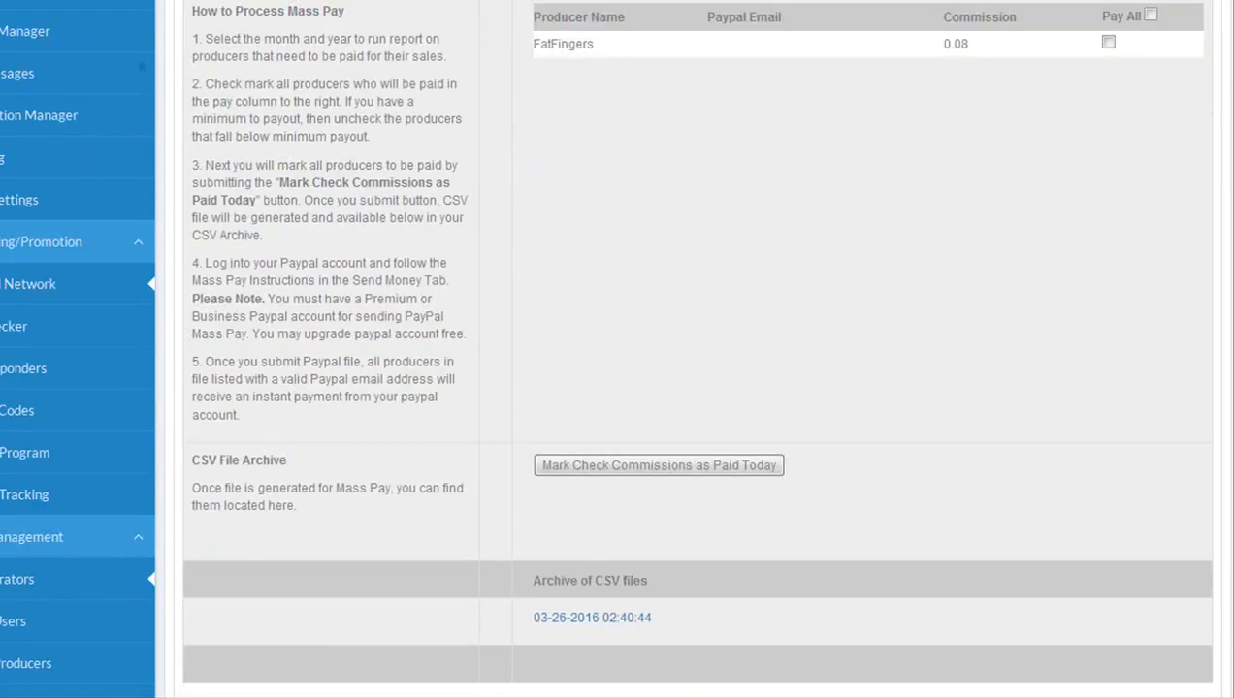
{"action": "left_click", "coordinate": [602, 621]}
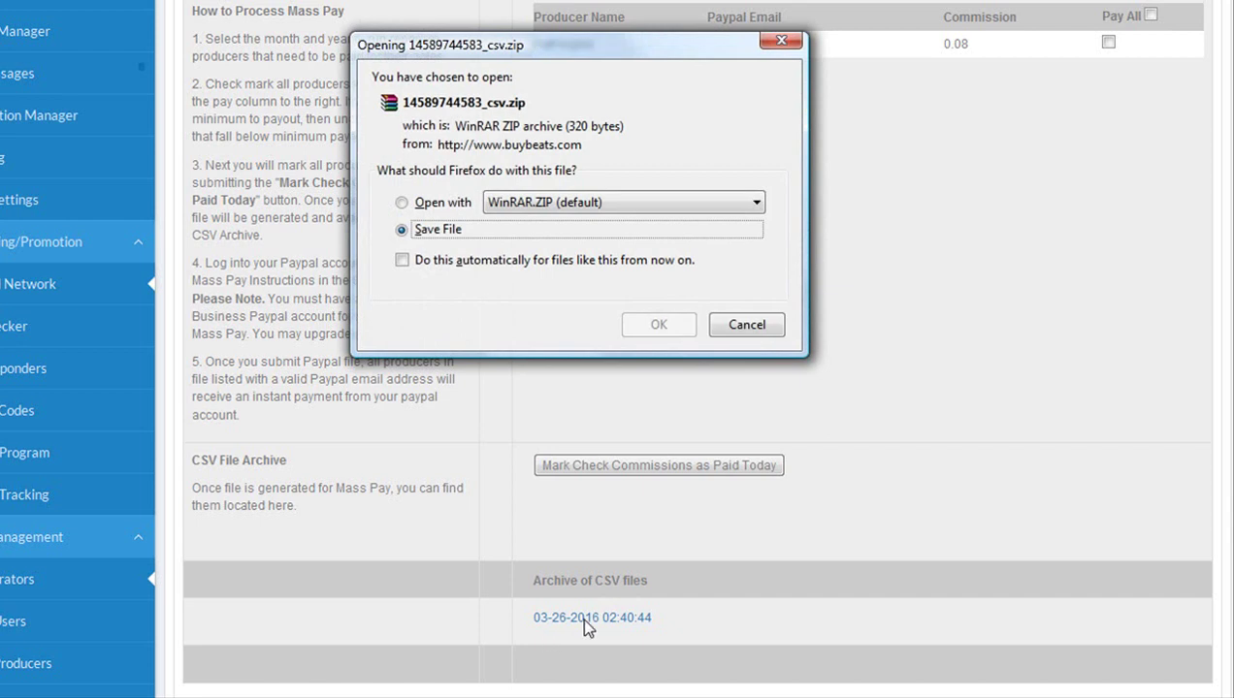
{"action": "left_click", "coordinate": [660, 328]}
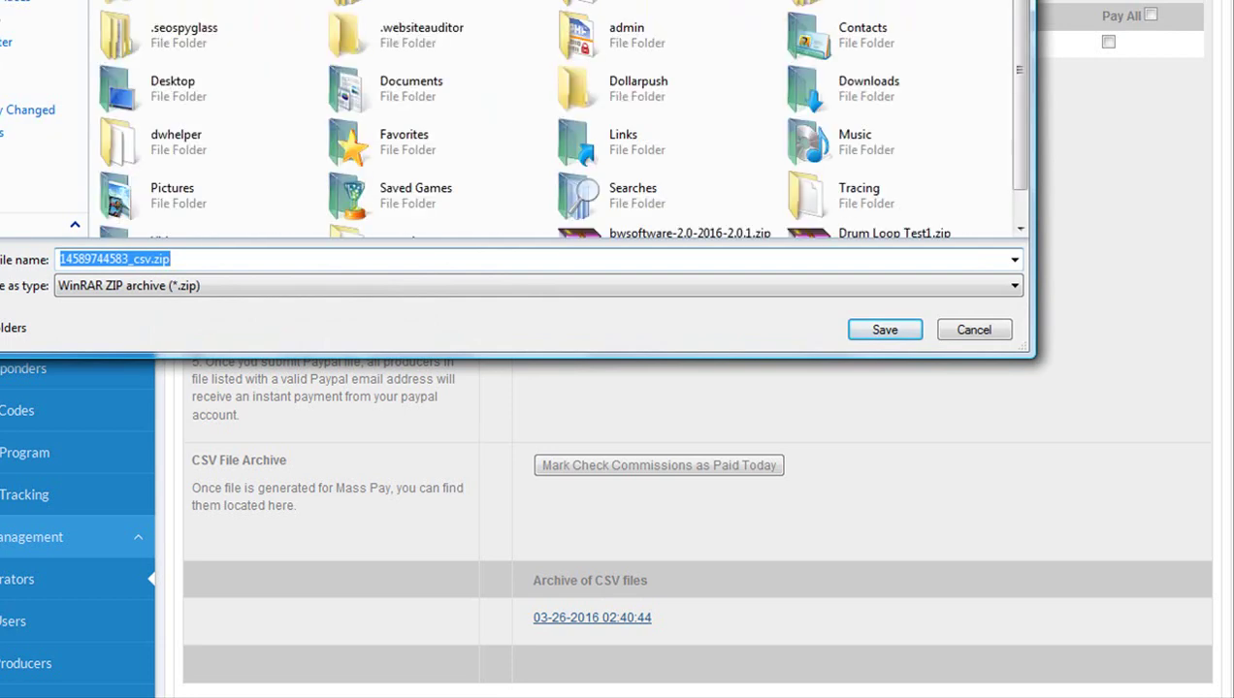
{"action": "left_click", "coordinate": [884, 331]}
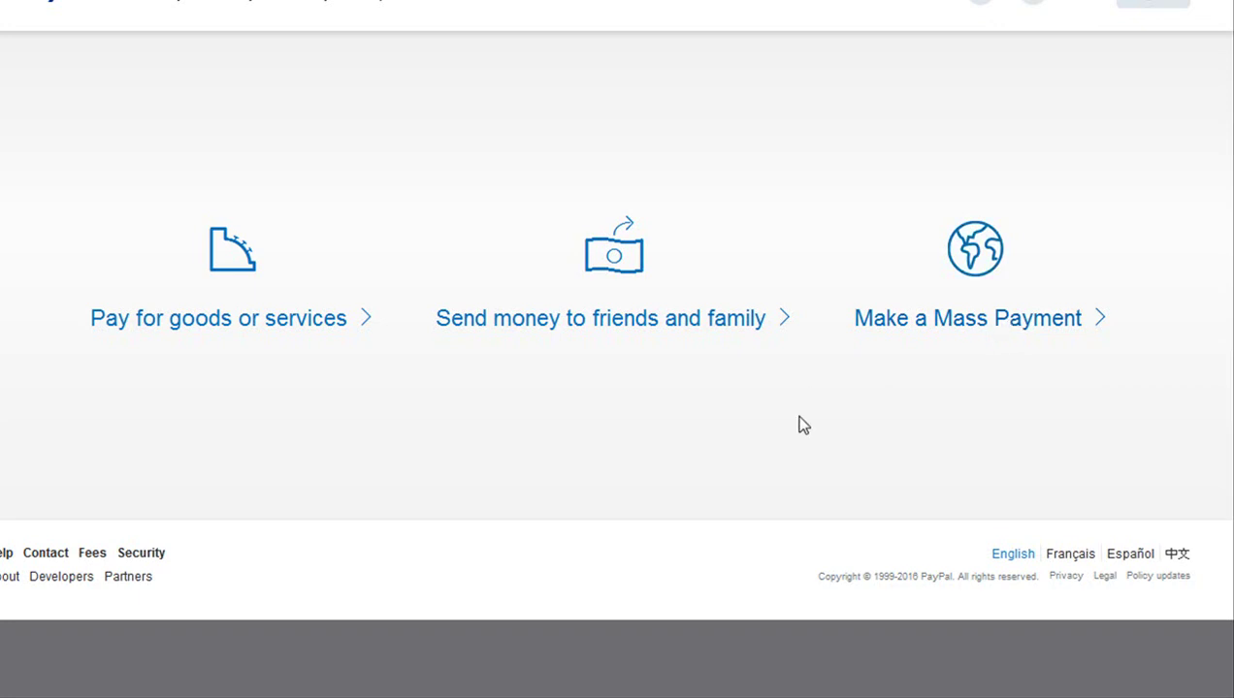
Prepare a PayPal mass payment from 03262016024044.csv with the email subject "BuyBeats.com Payout Beats Sales" and proceed to its review.
{"action": "left_click", "coordinate": [996, 328]}
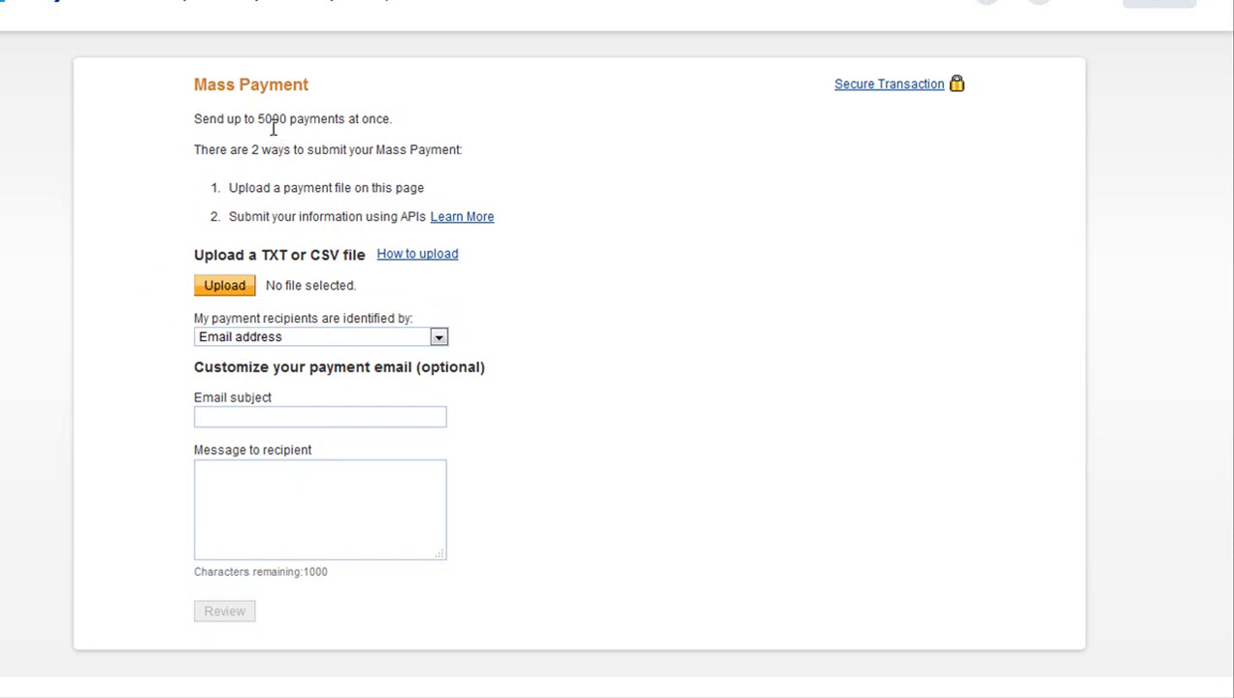
{"action": "left_click", "coordinate": [225, 285]}
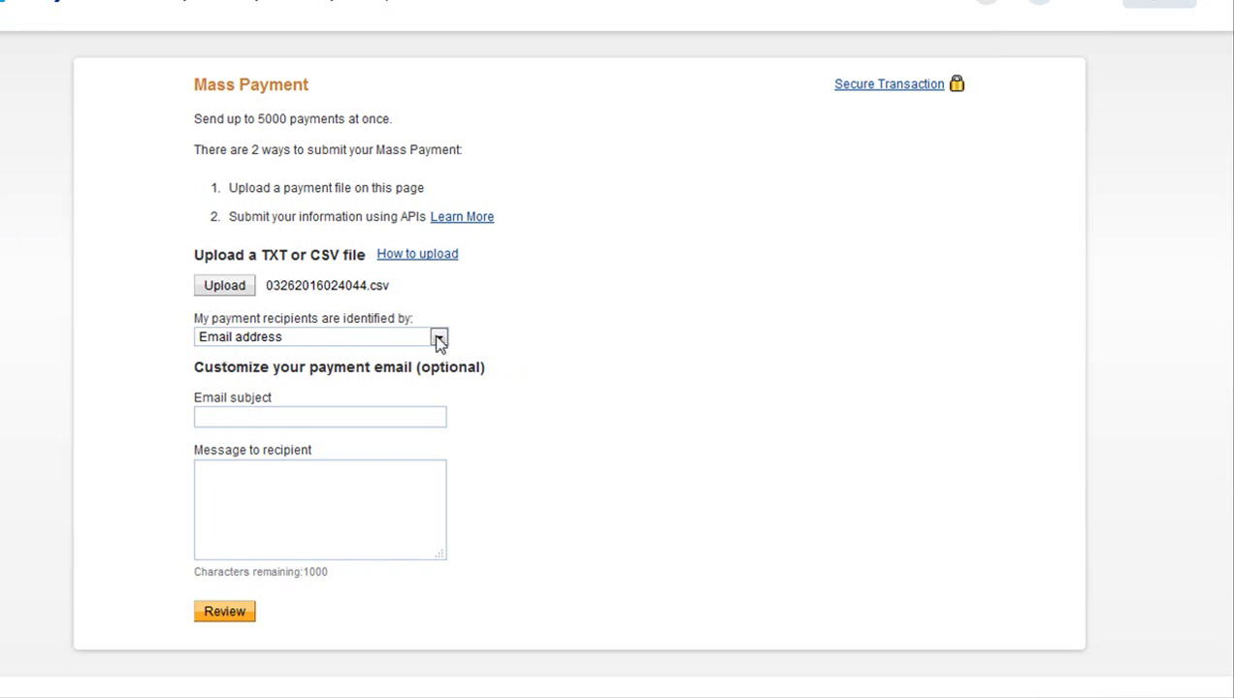
{"action": "left_click", "coordinate": [245, 418]}
{"action": "type", "text": "BuyBeats.com Payout Beats Sales"}
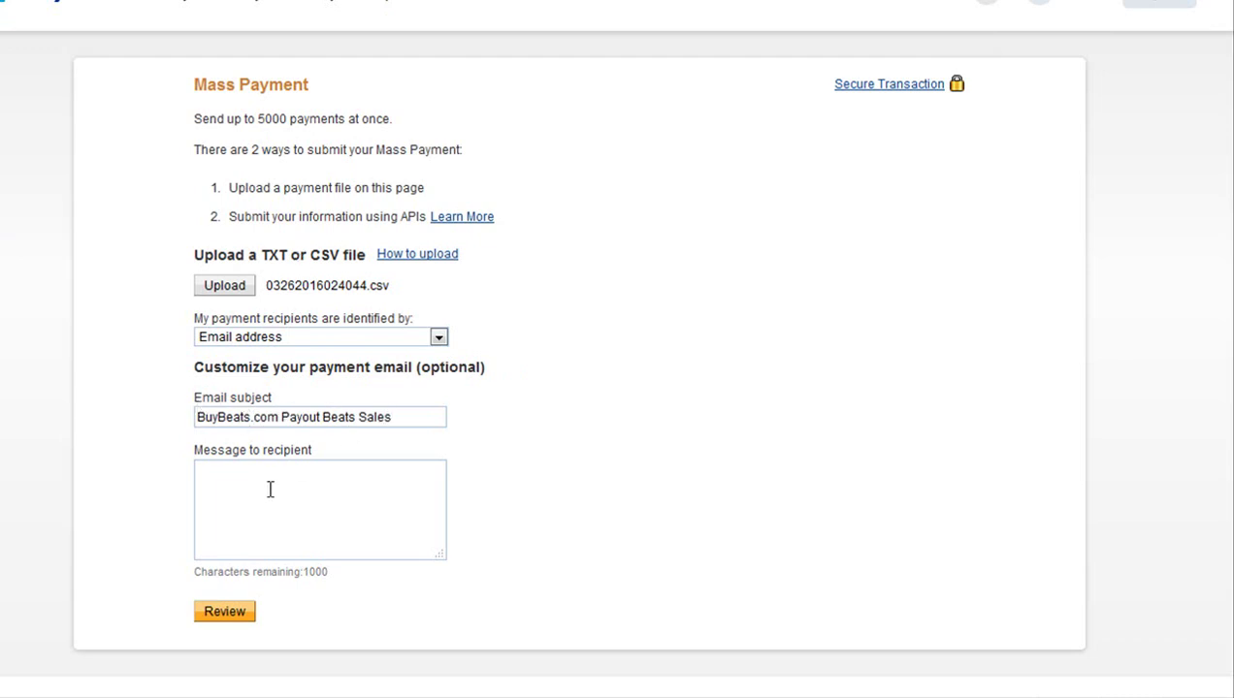
{"action": "left_click", "coordinate": [237, 624]}
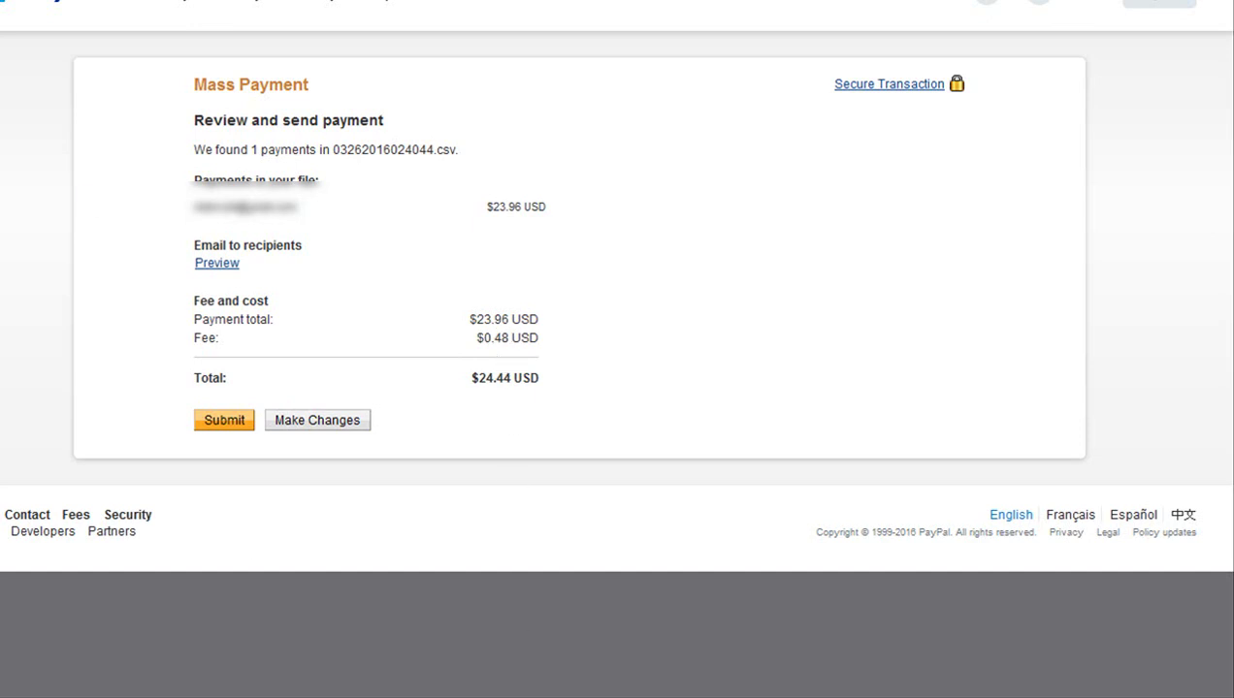
Calculate 39.96 × .60 in Calculator to compare with the payment amount, and put Calculator away.
{"action": "left_click_drag", "start_coordinate": [359, 131], "coordinate": [734, 125]}
{"action": "left_click", "coordinate": [811, 323]}
{"action": "left_click", "coordinate": [811, 257]}
{"action": "left_click", "coordinate": [811, 358]}
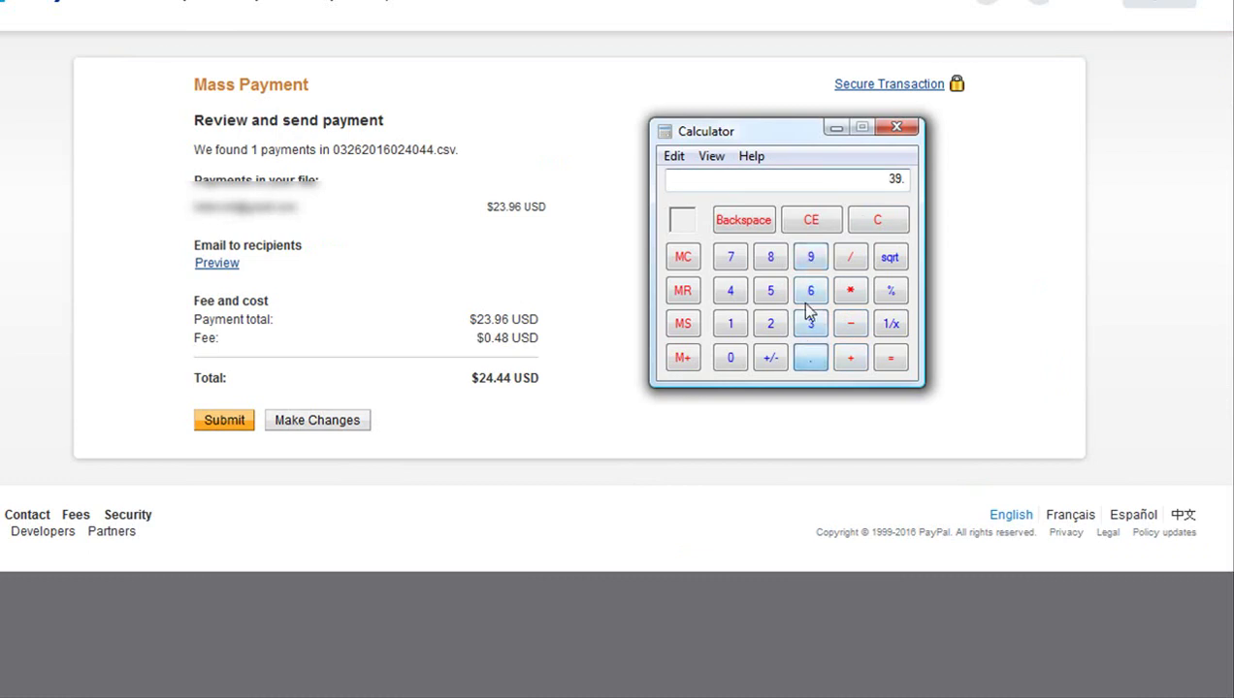
{"action": "left_click", "coordinate": [811, 257]}
{"action": "left_click", "coordinate": [811, 291]}
{"action": "left_click", "coordinate": [851, 291]}
{"action": "left_click", "coordinate": [811, 358]}
{"action": "left_click", "coordinate": [811, 291]}
{"action": "left_click", "coordinate": [730, 357]}
{"action": "left_click", "coordinate": [891, 358]}
{"action": "left_click_drag", "start_coordinate": [815, 136], "coordinate": [207, 233]}
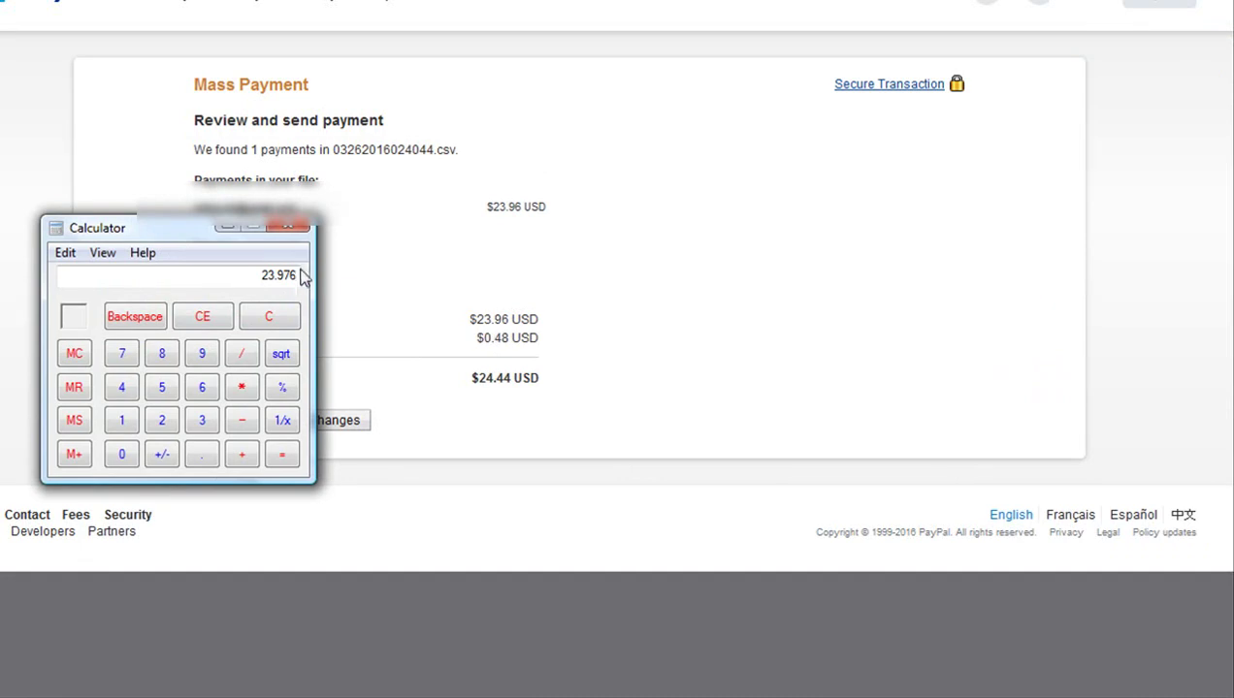
{"action": "left_click", "coordinate": [280, 229]}
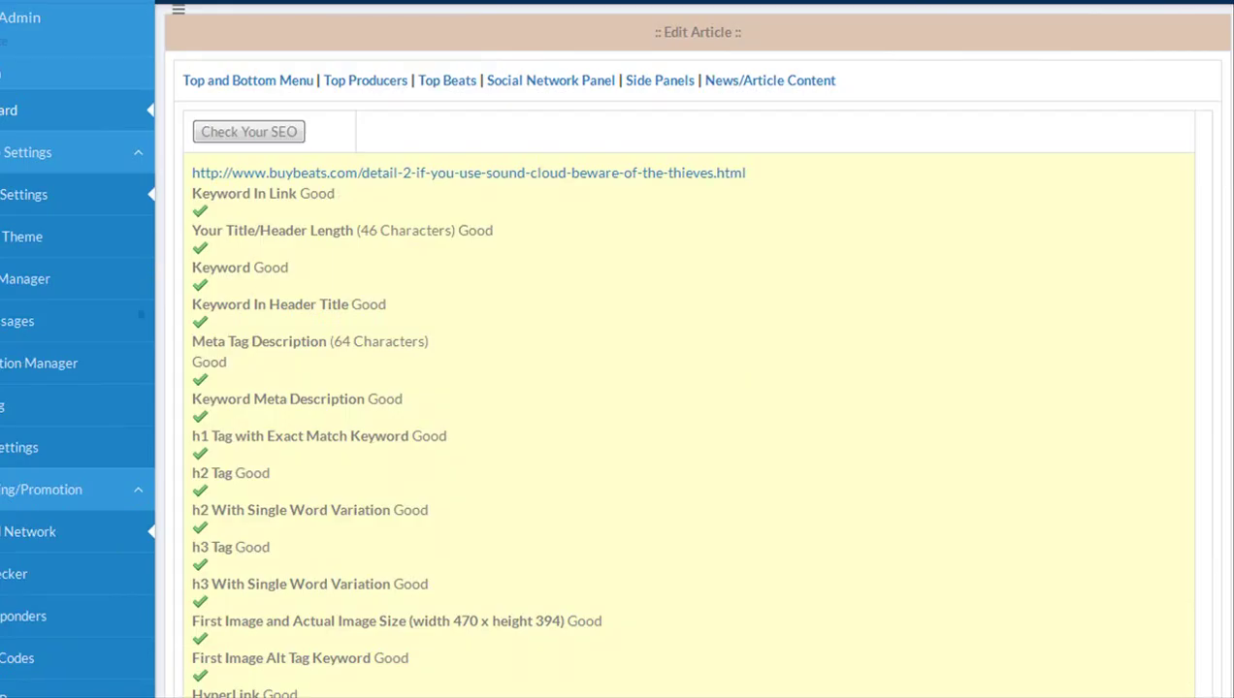
Examine the article's SEO check results and its overall score.
{"action": "scroll", "coordinate": [617, 349], "scroll_direction": "down", "scroll_amount": 1}
{"action": "scroll", "coordinate": [617, 349], "scroll_direction": "down", "scroll_amount": 3}
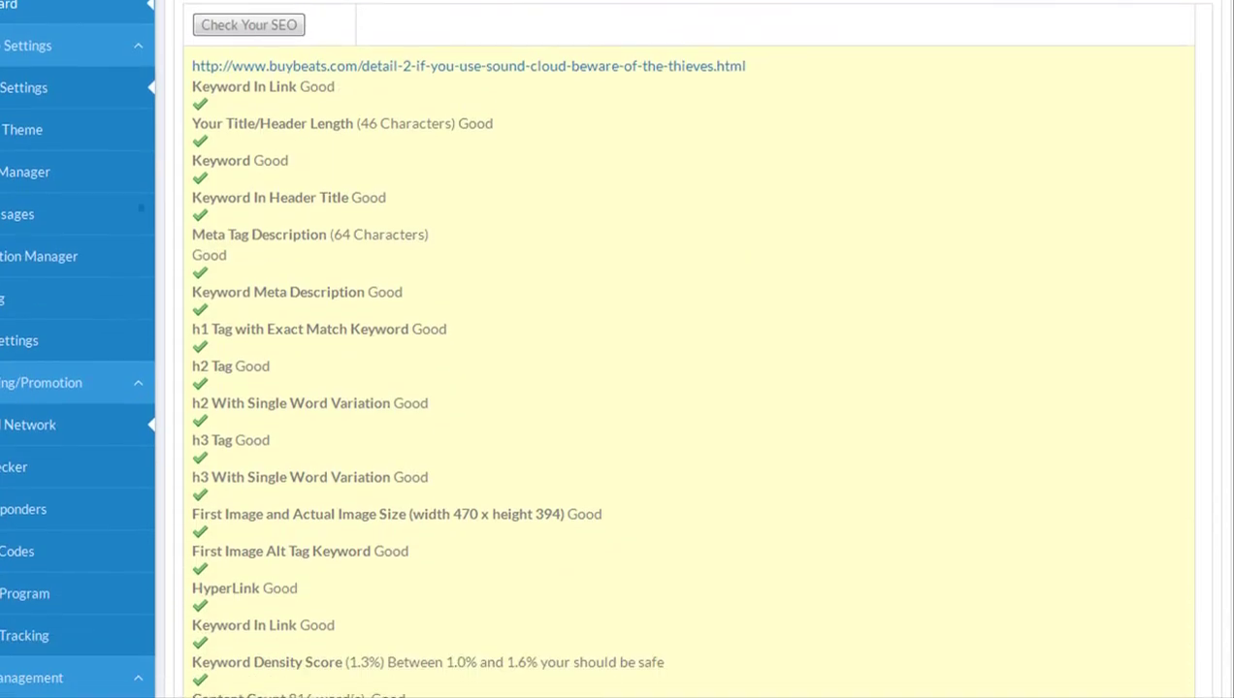
{"action": "scroll", "coordinate": [617, 349], "scroll_direction": "down", "scroll_amount": 7}
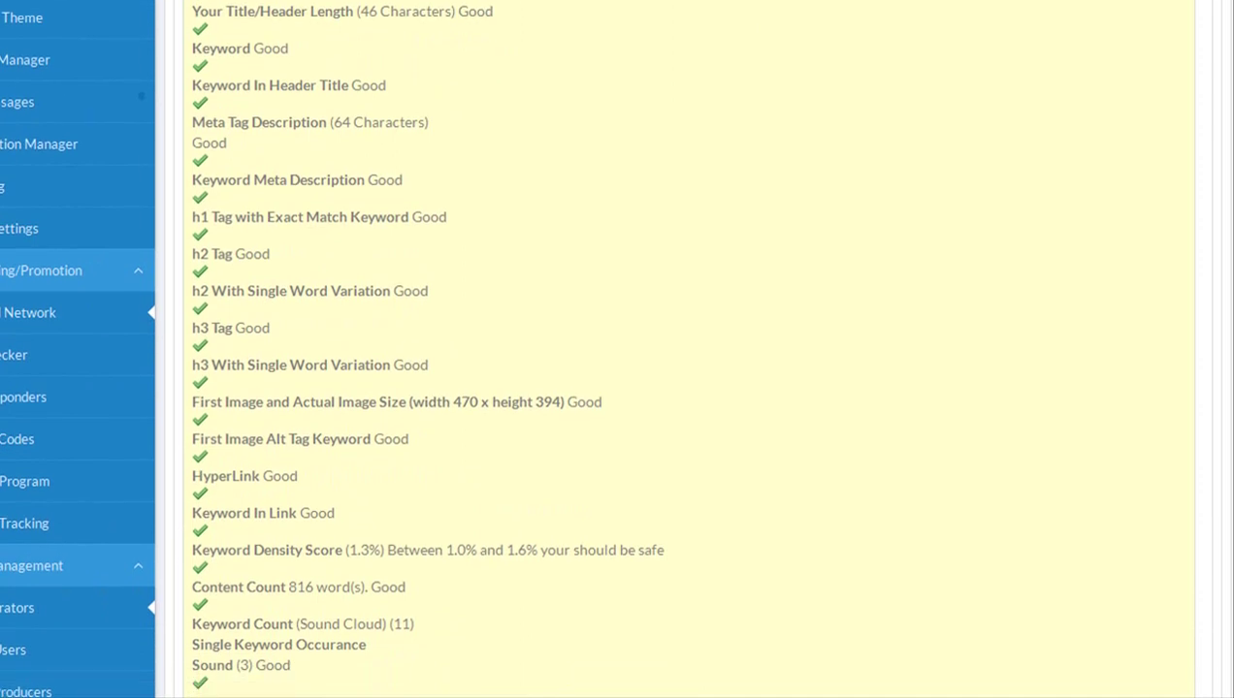
{"action": "scroll", "coordinate": [1100, 220], "scroll_direction": "down", "scroll_amount": 3}
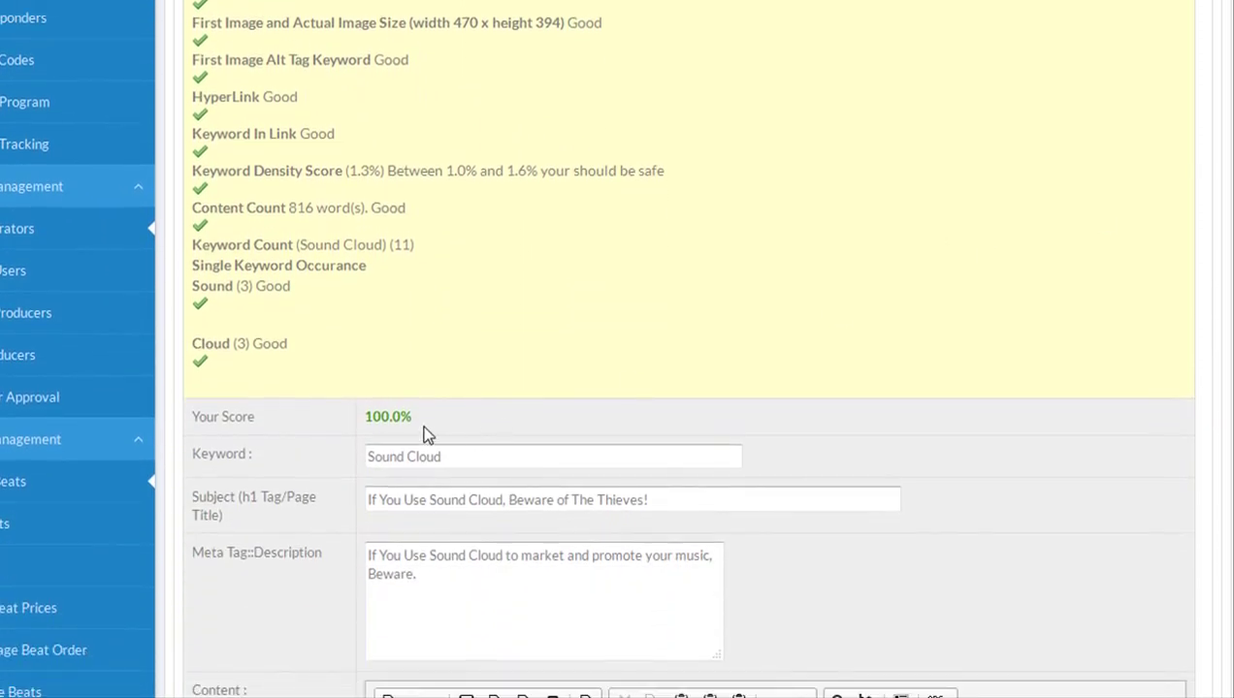
{"action": "left_click_drag", "start_coordinate": [415, 419], "coordinate": [367, 418]}
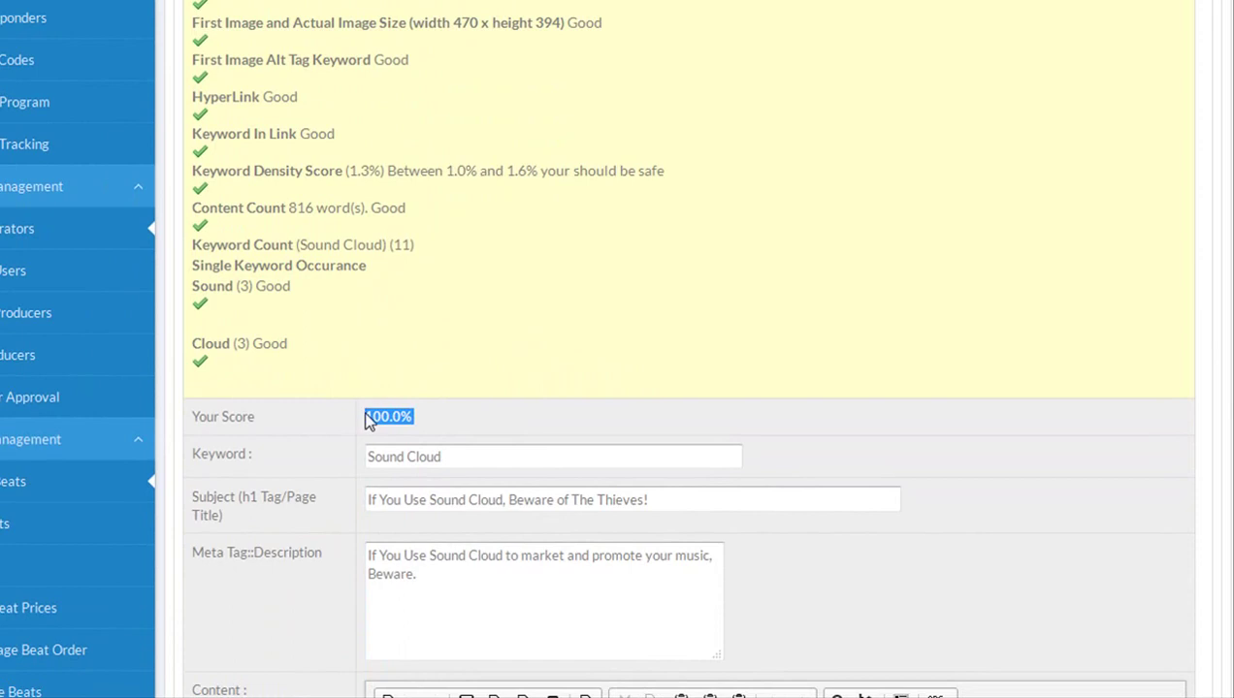
{"action": "left_click", "coordinate": [432, 427]}
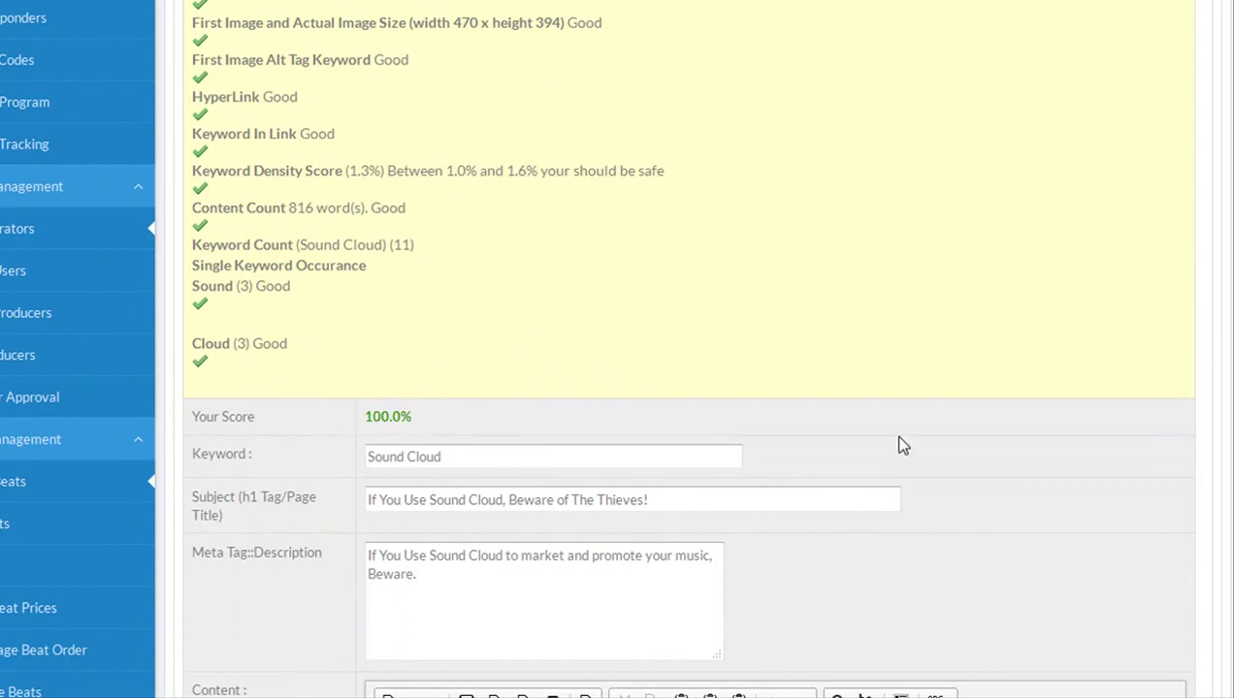
{"action": "scroll", "coordinate": [617, 349], "scroll_direction": "up", "scroll_amount": 5}
{"action": "scroll", "coordinate": [617, 349], "scroll_direction": "down", "scroll_amount": 5}
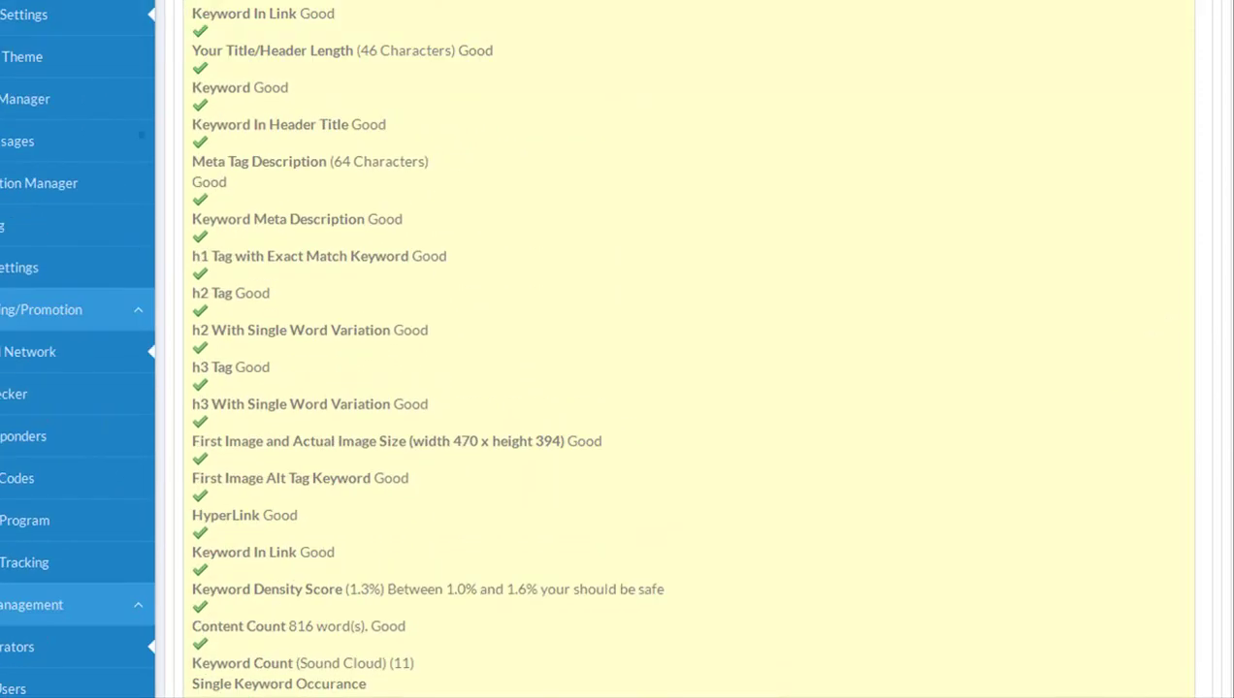
{"action": "scroll", "coordinate": [617, 349], "scroll_direction": "down", "scroll_amount": 2}
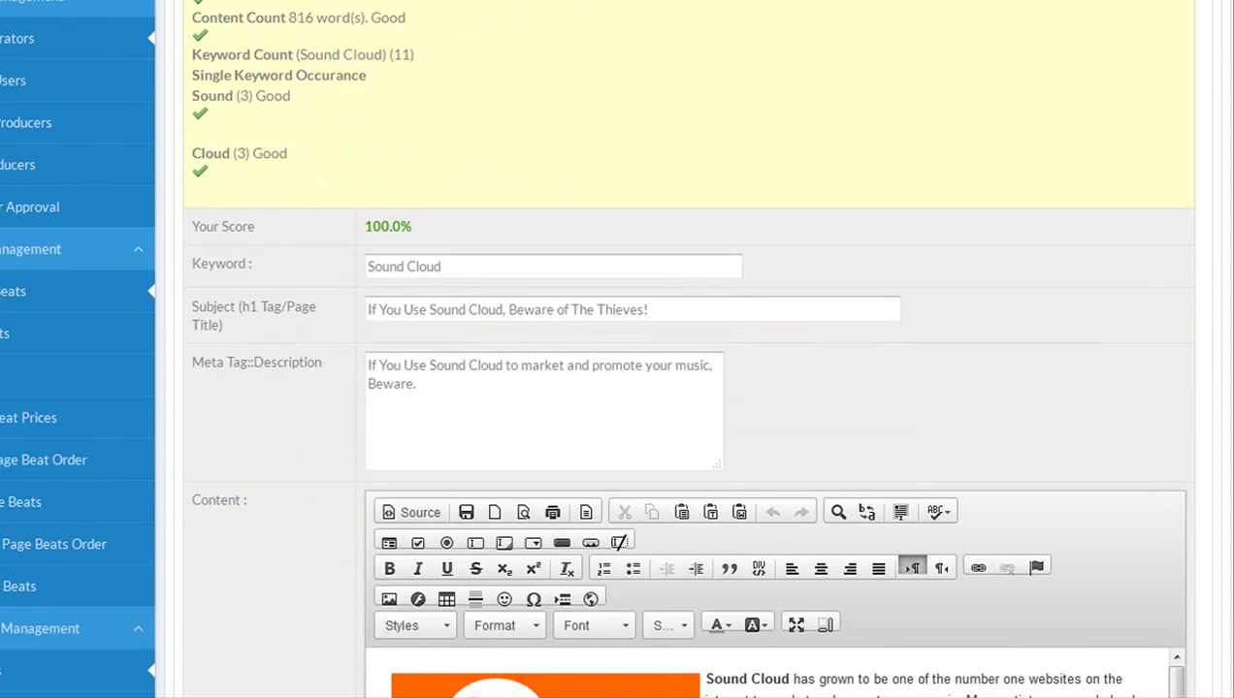
{"action": "scroll", "coordinate": [617, 349], "scroll_direction": "down", "scroll_amount": 1}
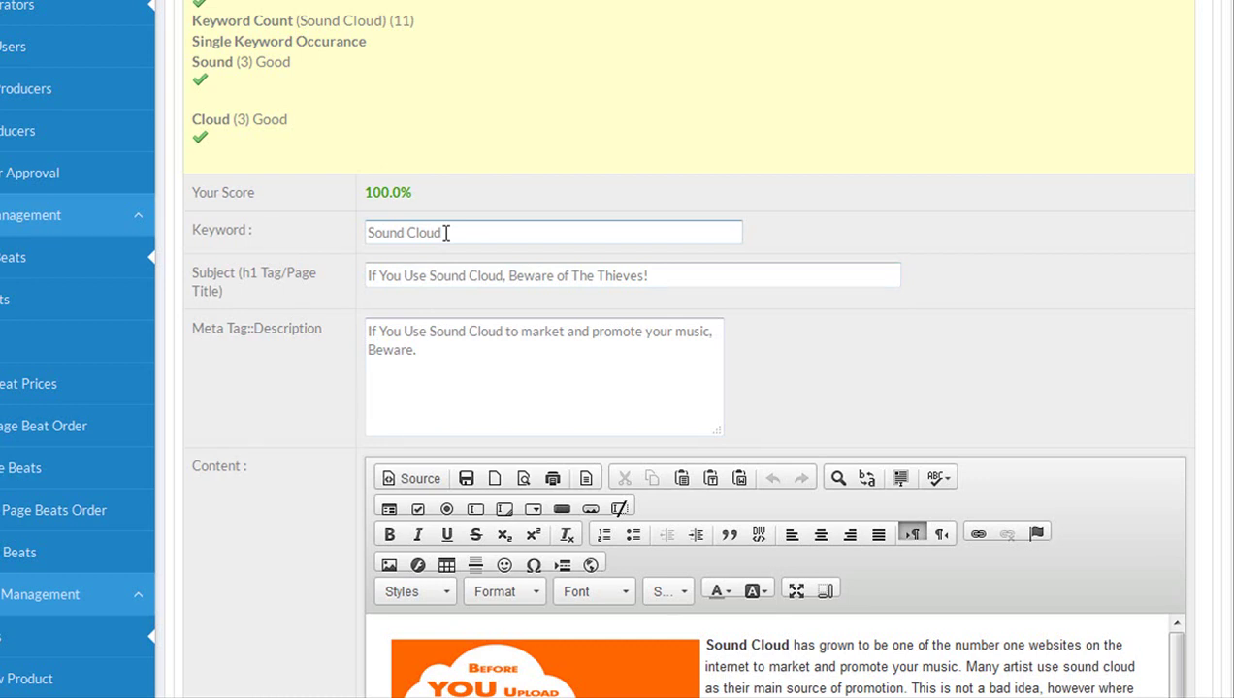
Examine the article's keyword and subject, the keyword's use in the meta description, and the headings in the content.
{"action": "triple_click", "coordinate": [372, 233]}
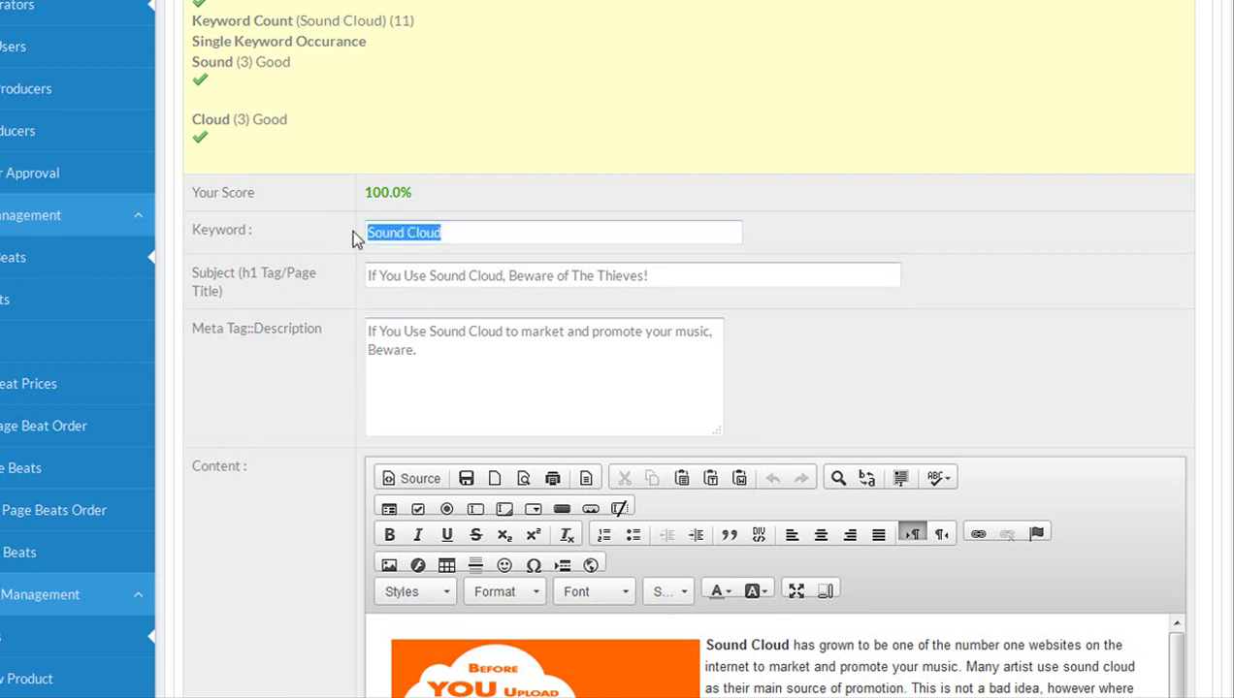
{"action": "left_click", "coordinate": [442, 233]}
{"action": "key", "text": "Down"}
{"action": "key", "text": "Return"}
{"action": "left_click", "coordinate": [458, 233]}
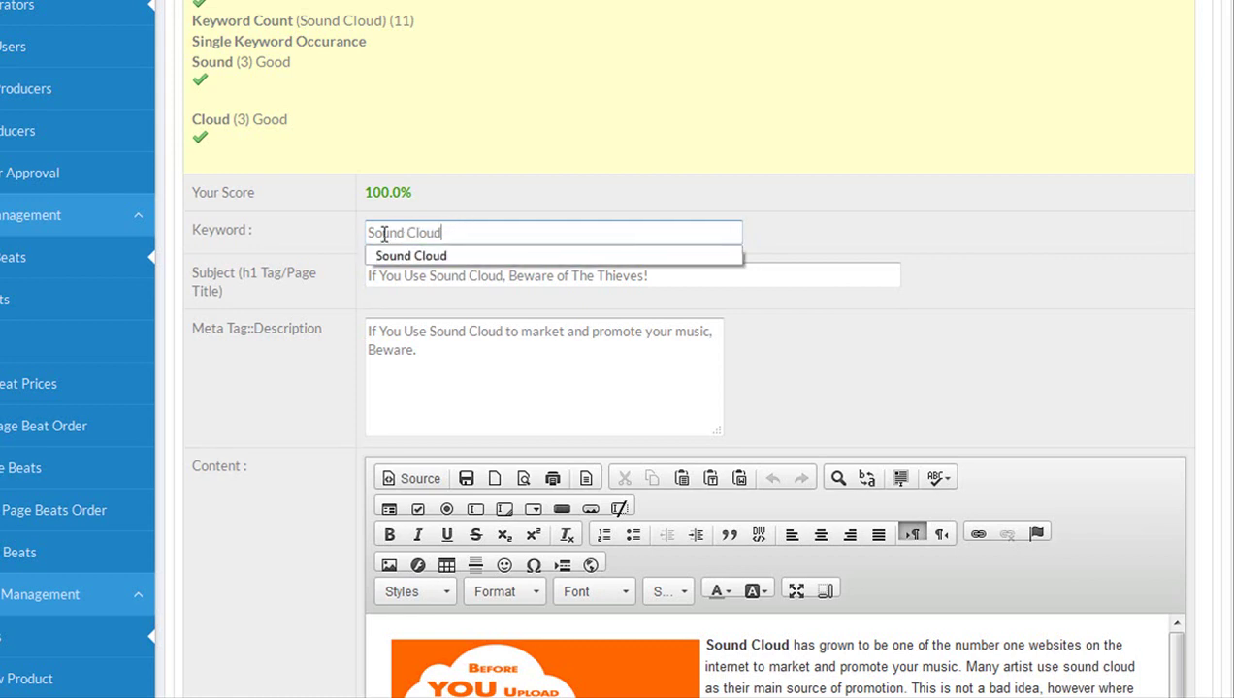
{"action": "left_click", "coordinate": [362, 254]}
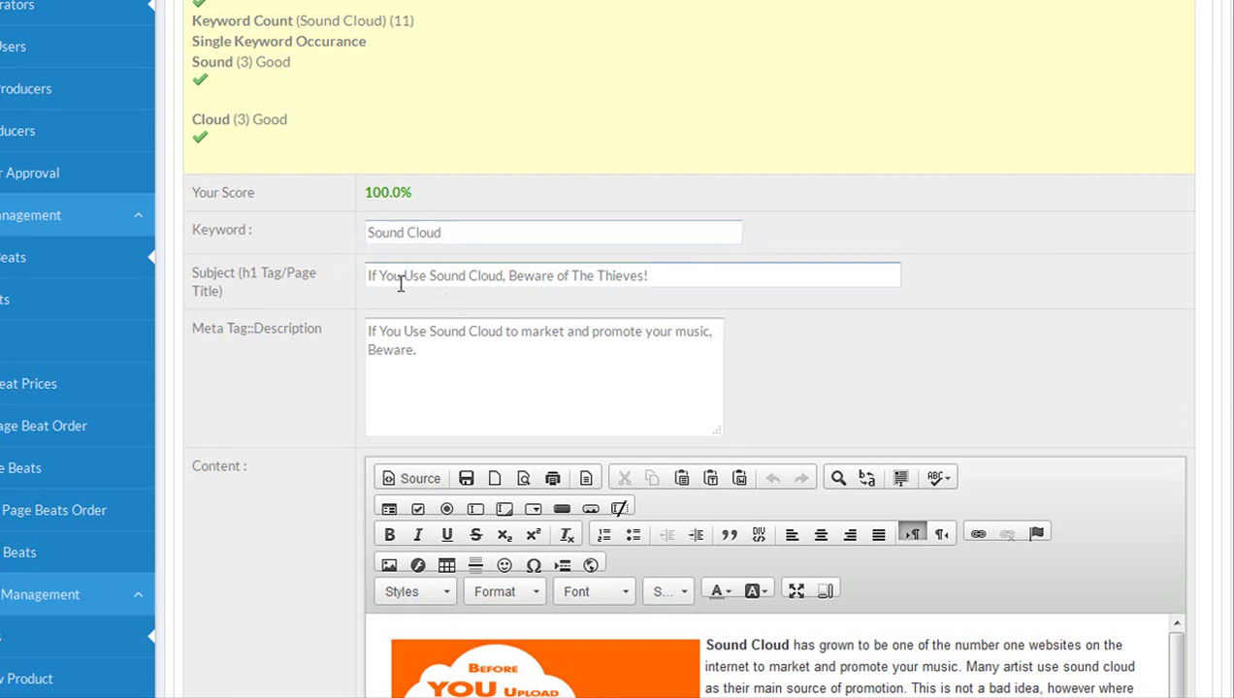
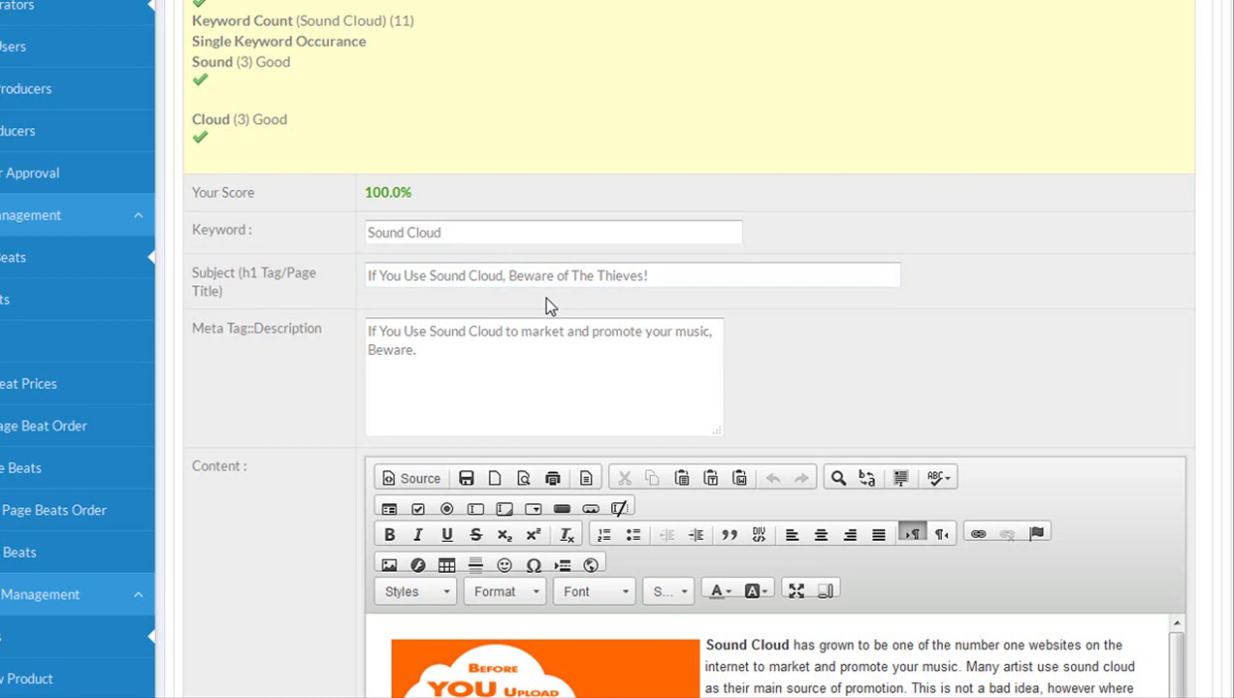
{"action": "scroll", "coordinate": [396, 309], "scroll_direction": "down", "scroll_amount": 1}
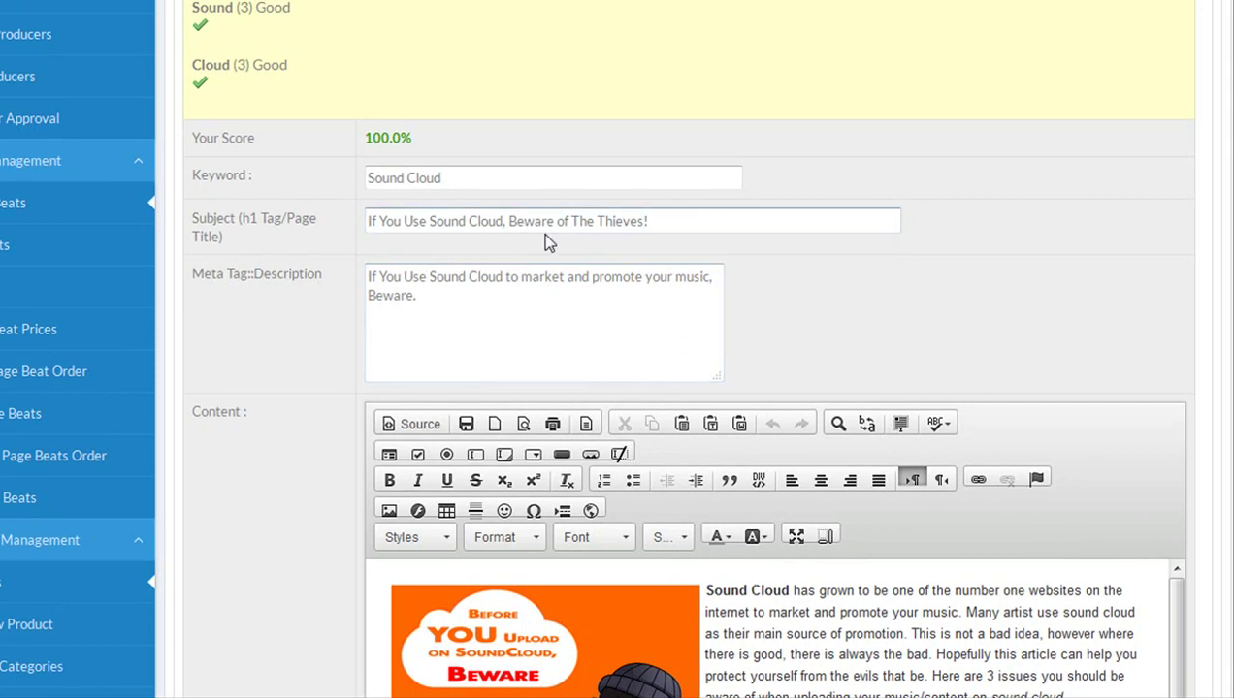
{"action": "scroll", "coordinate": [525, 296], "scroll_direction": "down", "scroll_amount": 2}
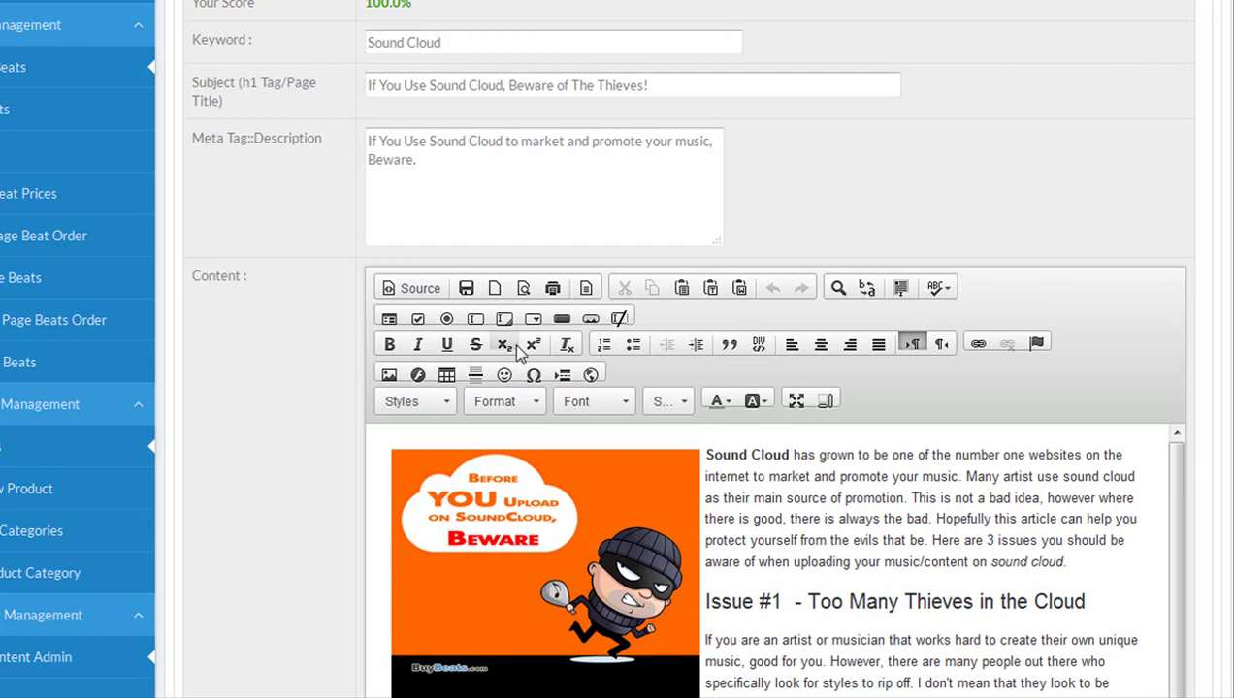
{"action": "left_click_drag", "start_coordinate": [423, 163], "coordinate": [356, 138]}
{"action": "left_click", "coordinate": [428, 174]}
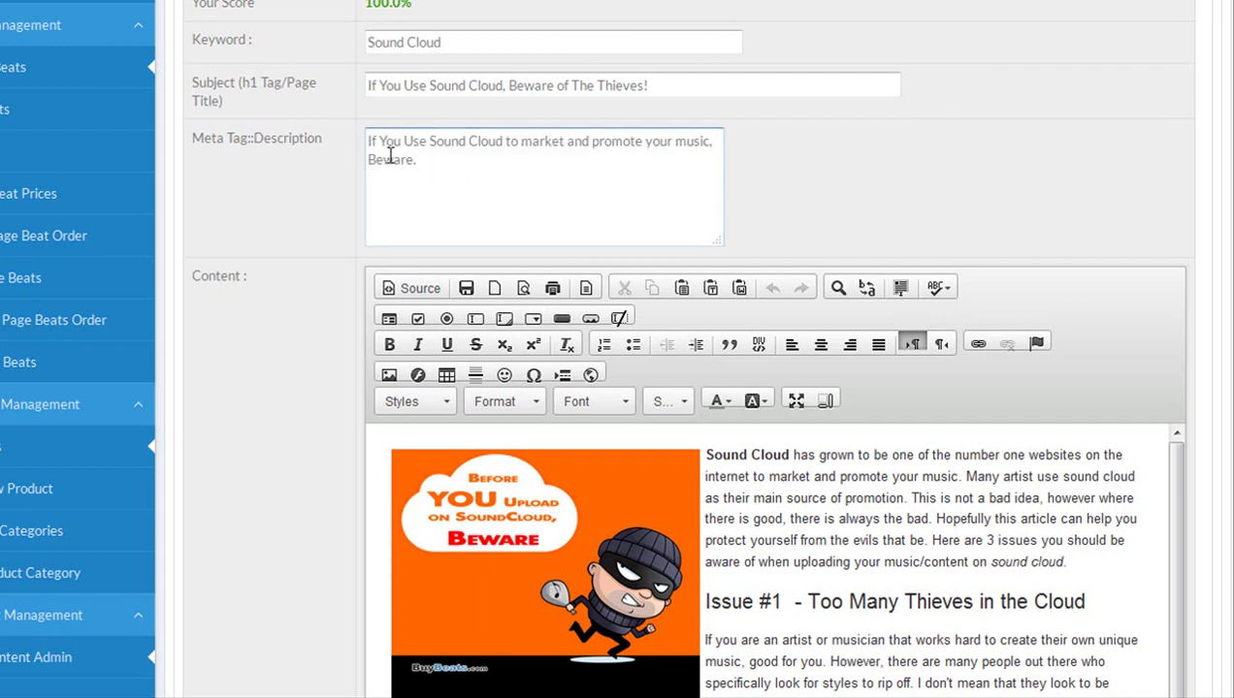
{"action": "left_click_drag", "start_coordinate": [502, 143], "coordinate": [431, 145]}
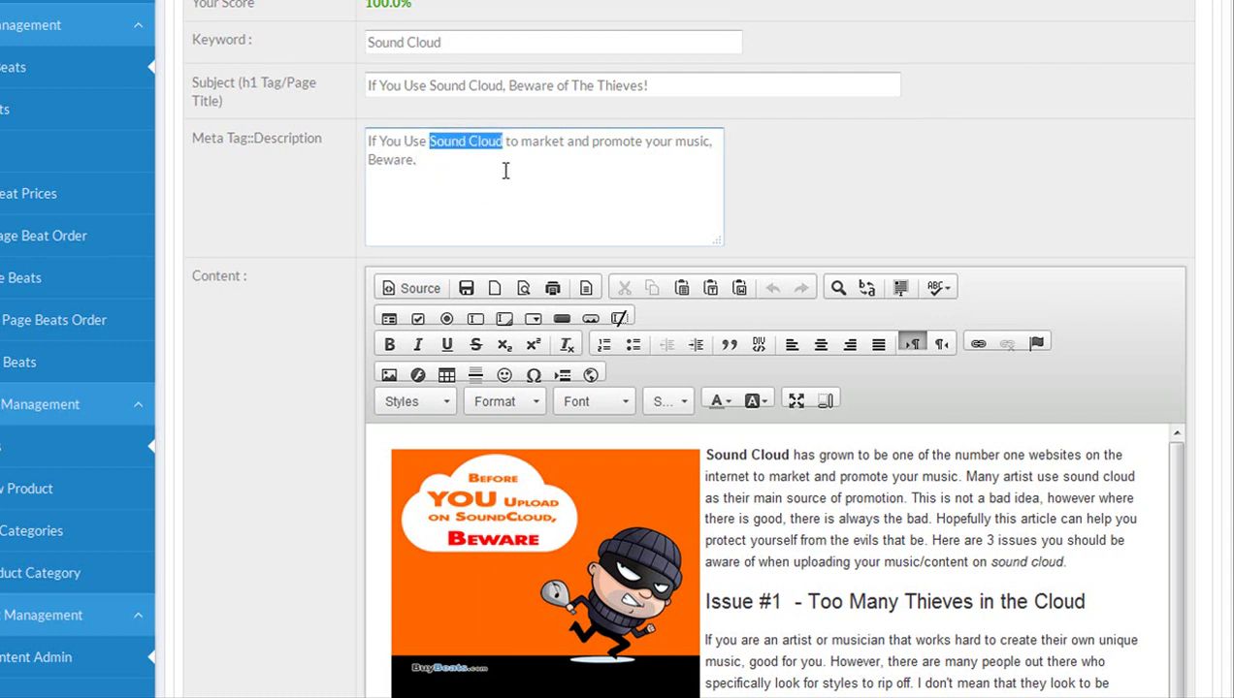
{"action": "left_click", "coordinate": [427, 171]}
{"action": "scroll", "coordinate": [330, 265], "scroll_direction": "down", "scroll_amount": 3}
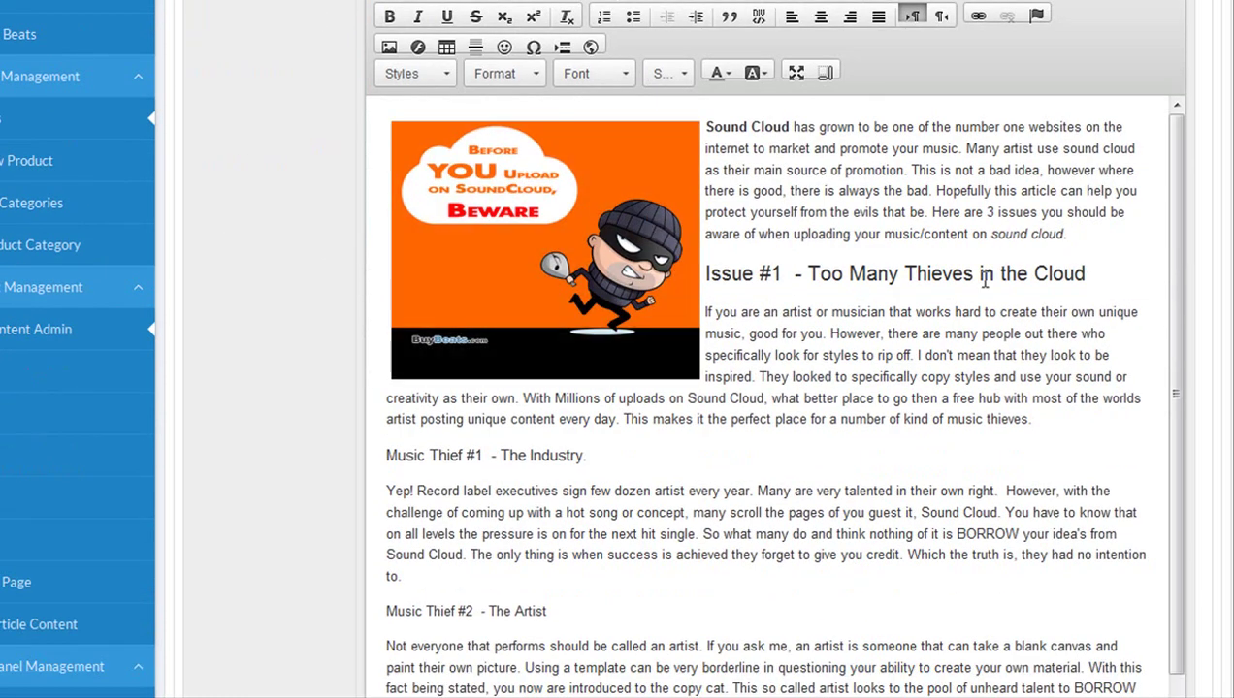
Examine the article's opening paragraph, including the bold "Sound Cloud" keyword at its start and the length of the introduction before the first heading.
{"action": "mouse_move", "coordinate": [1180, 217]}
{"action": "left_mouse_down"}
{"action": "mouse_move", "coordinate": [1193, 407]}
{"action": "mouse_move", "coordinate": [1171, 217]}
{"action": "left_mouse_up"}
{"action": "scroll", "coordinate": [767, 388], "scroll_direction": "down", "scroll_amount": 5}
{"action": "scroll", "coordinate": [766, 388], "scroll_direction": "up", "scroll_amount": 4}
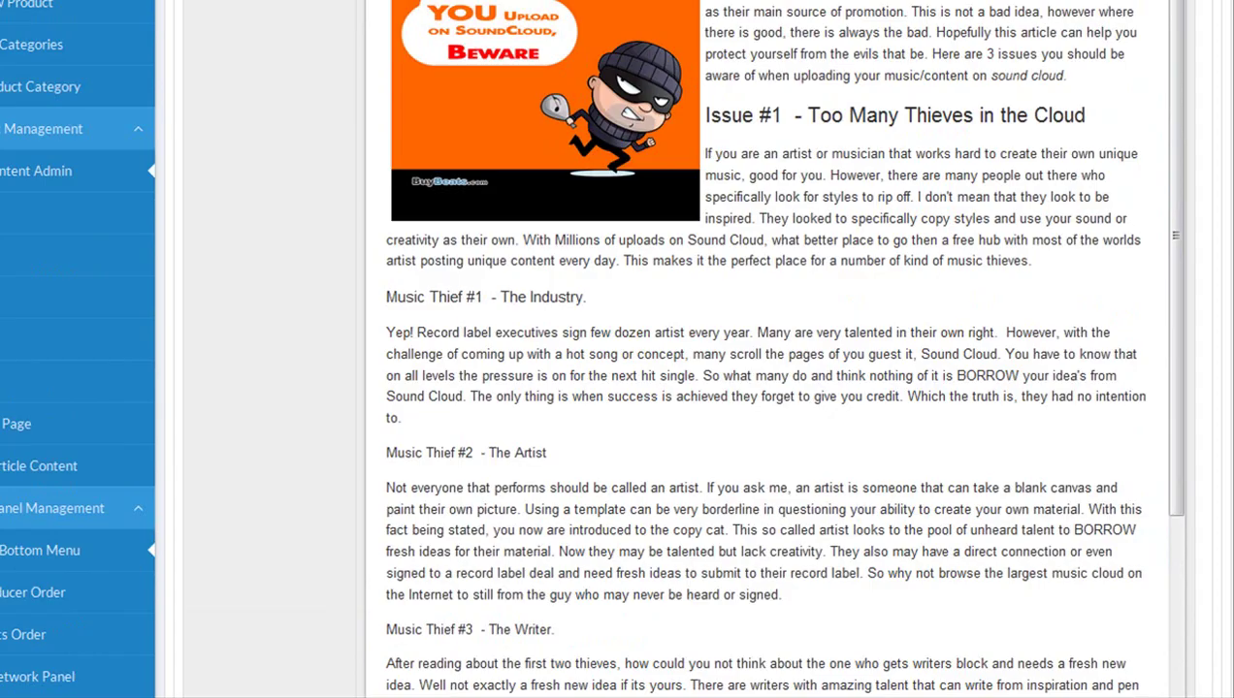
{"action": "scroll", "coordinate": [1172, 294], "scroll_direction": "up", "scroll_amount": 2}
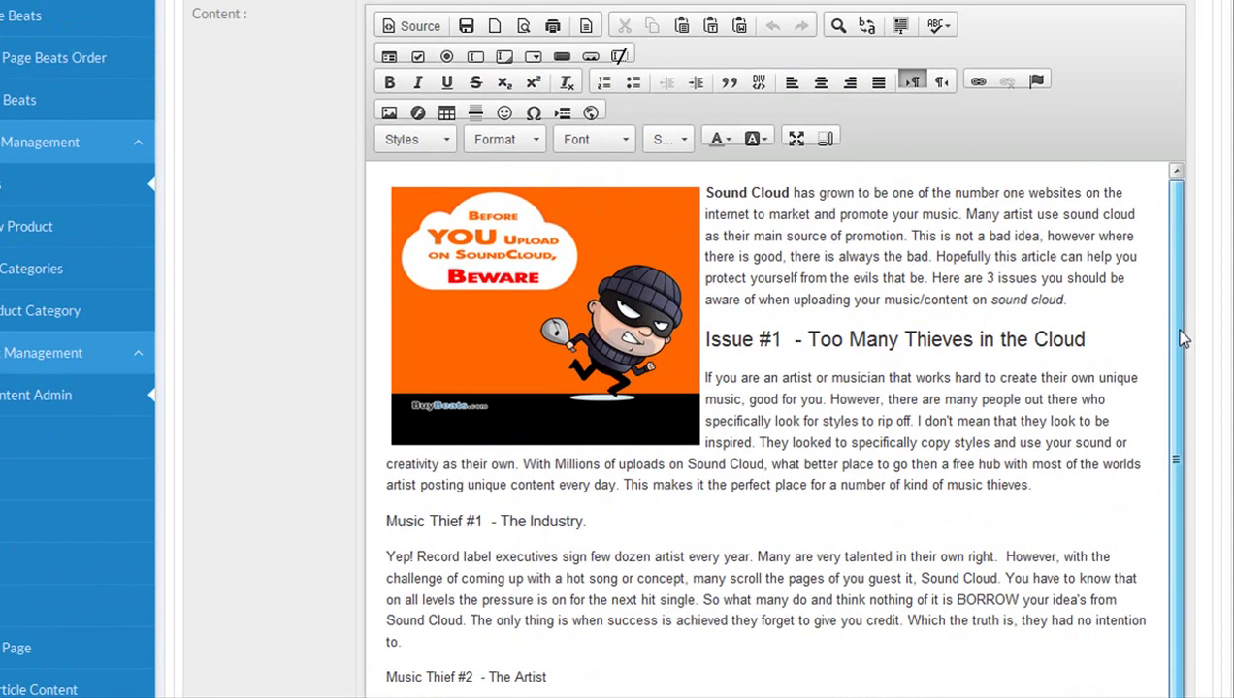
{"action": "scroll", "coordinate": [1173, 461], "scroll_direction": "down", "scroll_amount": 3}
{"action": "scroll", "coordinate": [1169, 388], "scroll_direction": "up", "scroll_amount": 3}
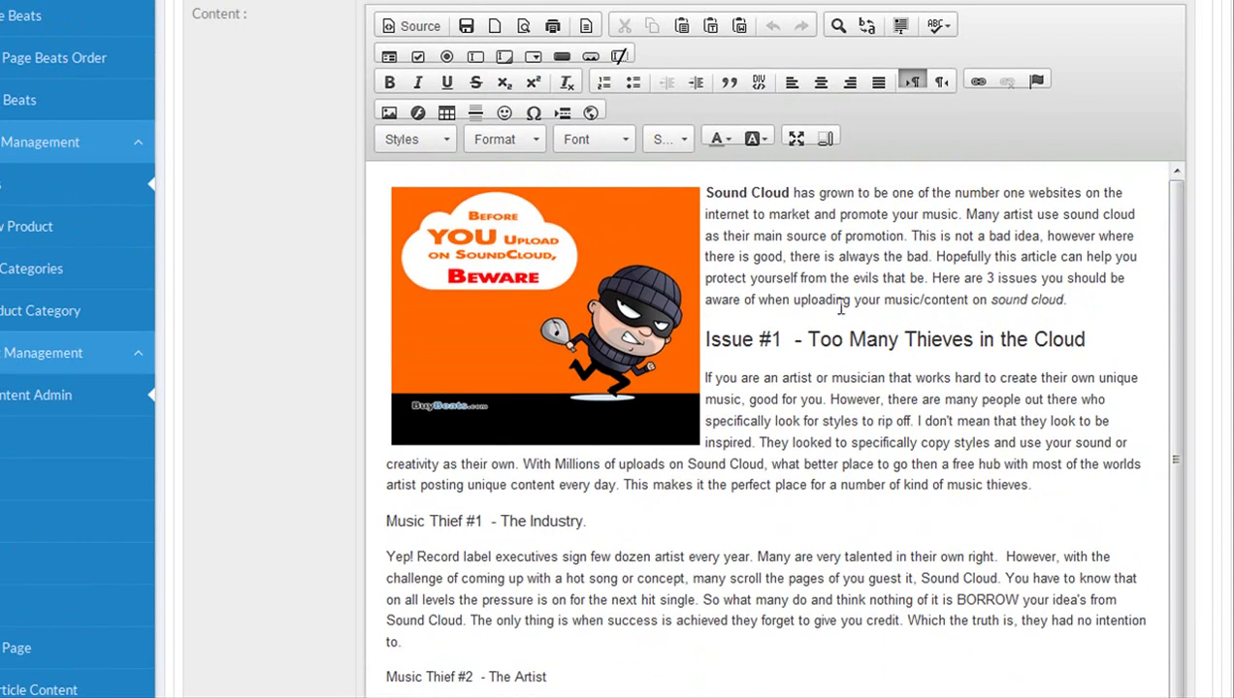
{"action": "left_click_drag", "start_coordinate": [790, 191], "coordinate": [702, 192]}
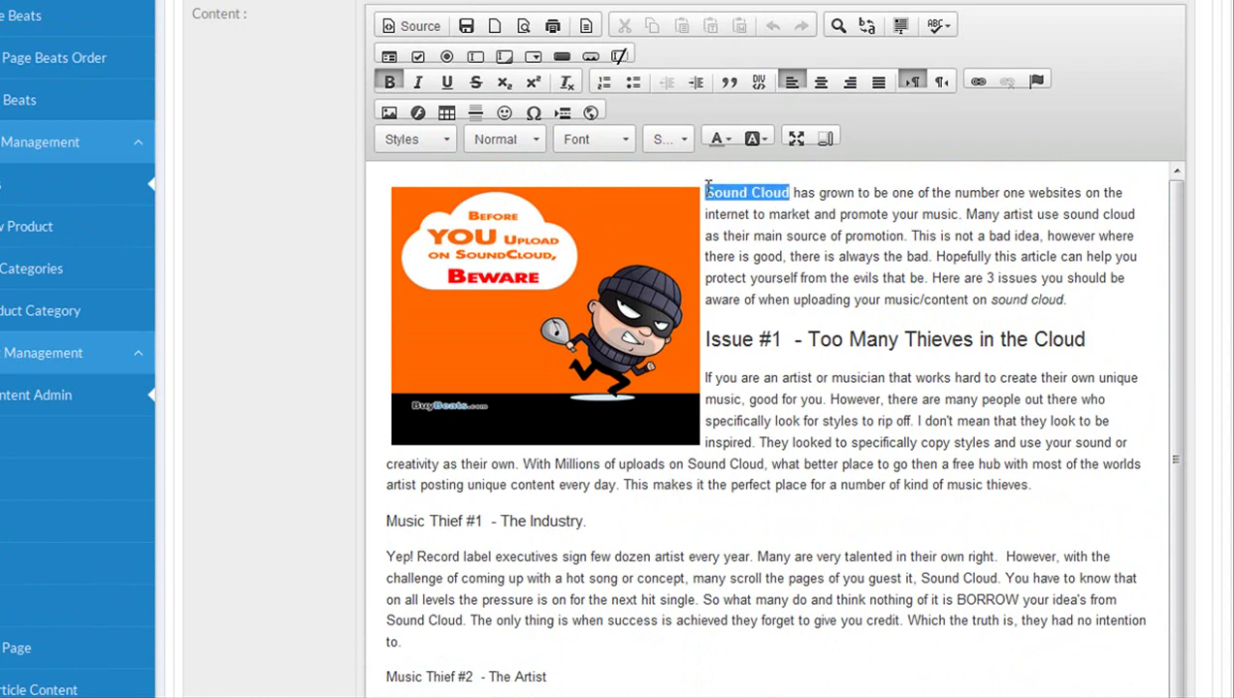
{"action": "left_click", "coordinate": [798, 333]}
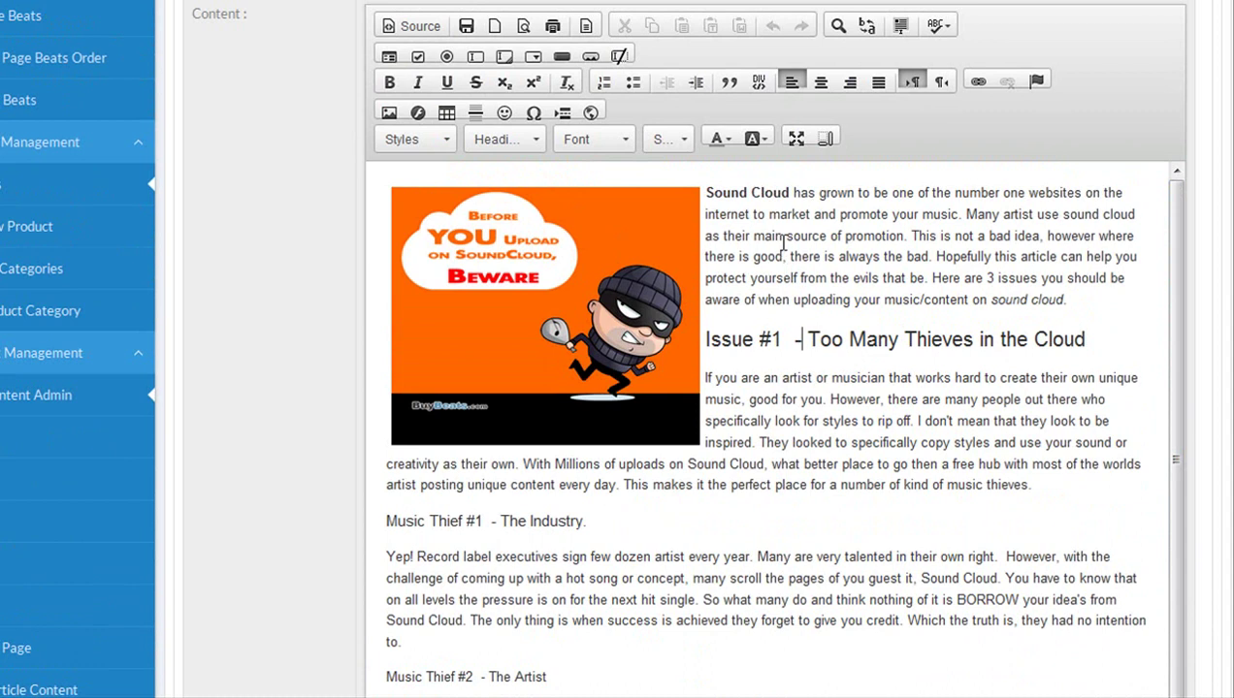
{"action": "left_click_drag", "start_coordinate": [1067, 300], "coordinate": [846, 236]}
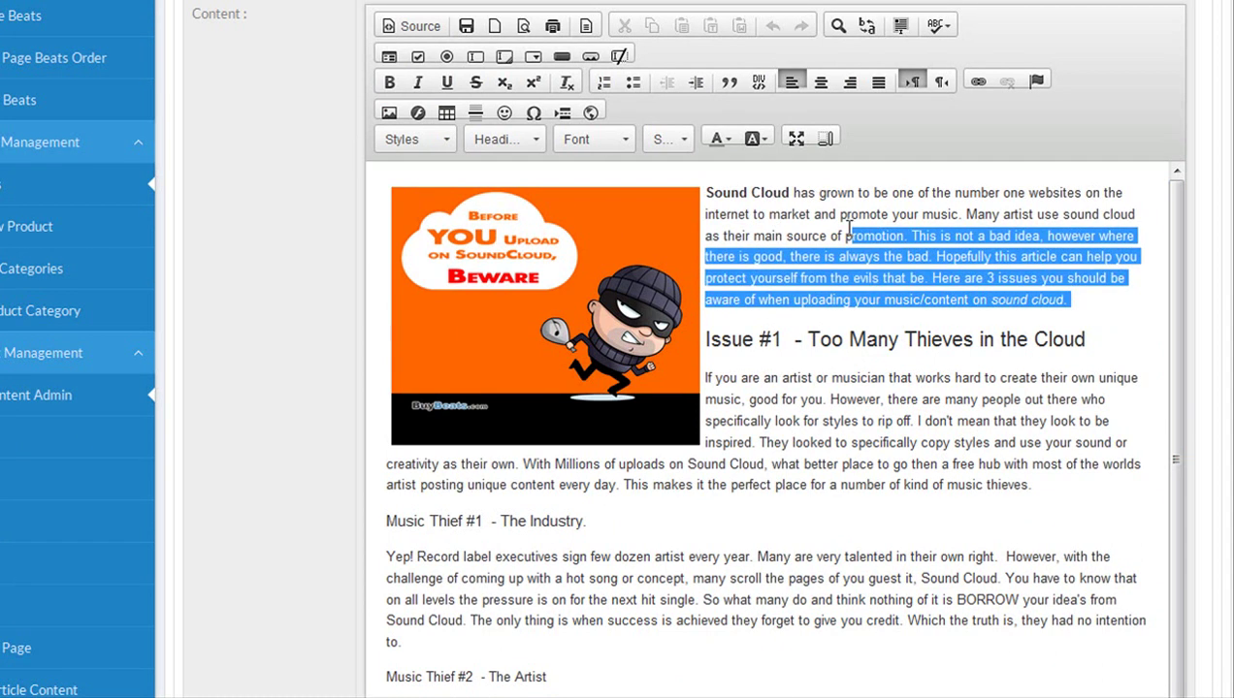
{"action": "left_click", "coordinate": [845, 236]}
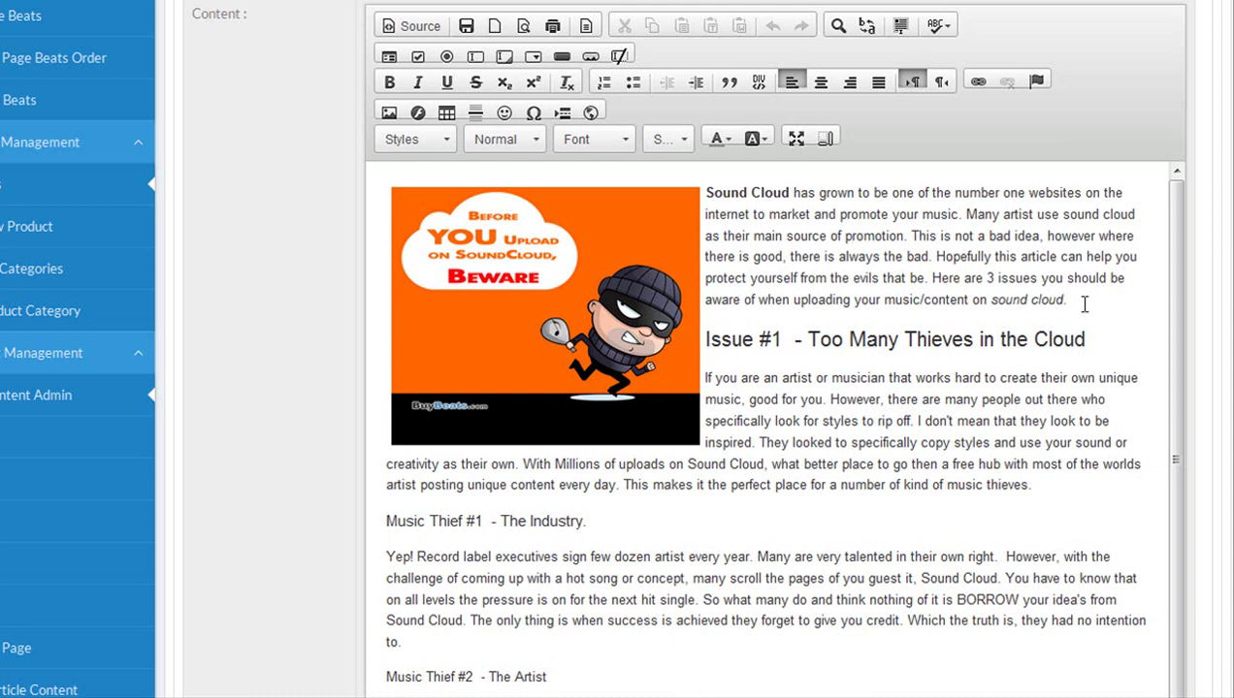
{"action": "left_click_drag", "start_coordinate": [1067, 300], "coordinate": [711, 192]}
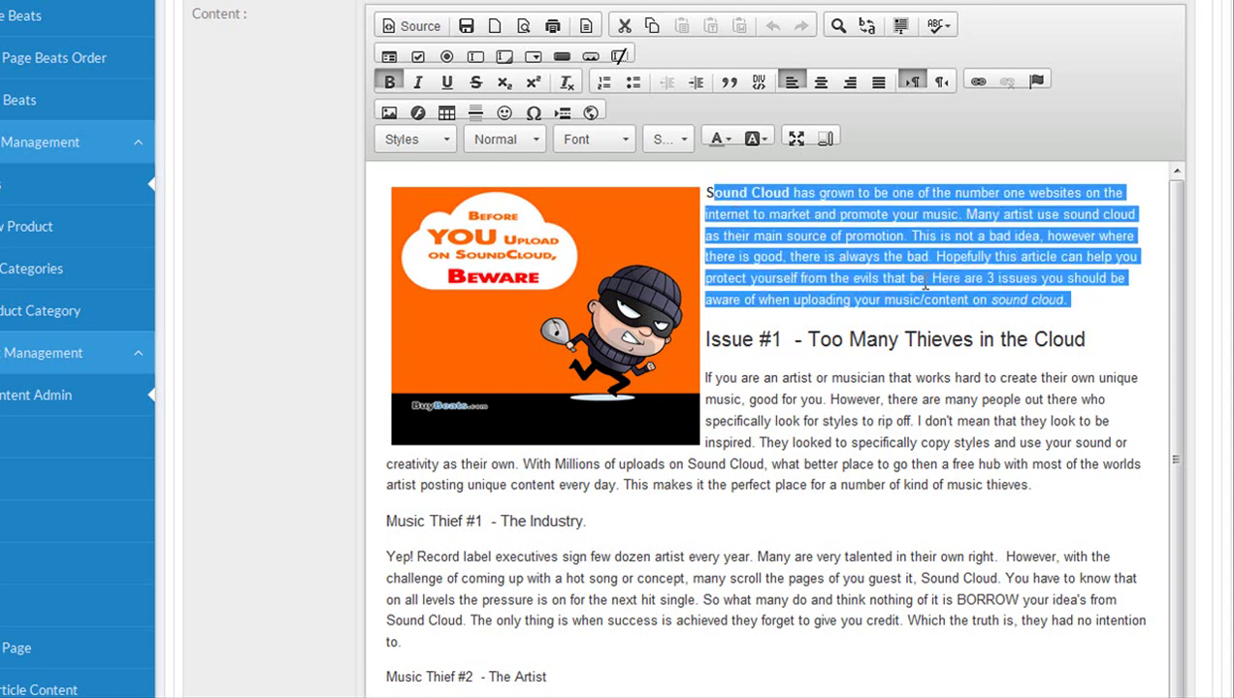
{"action": "left_click", "coordinate": [1074, 305]}
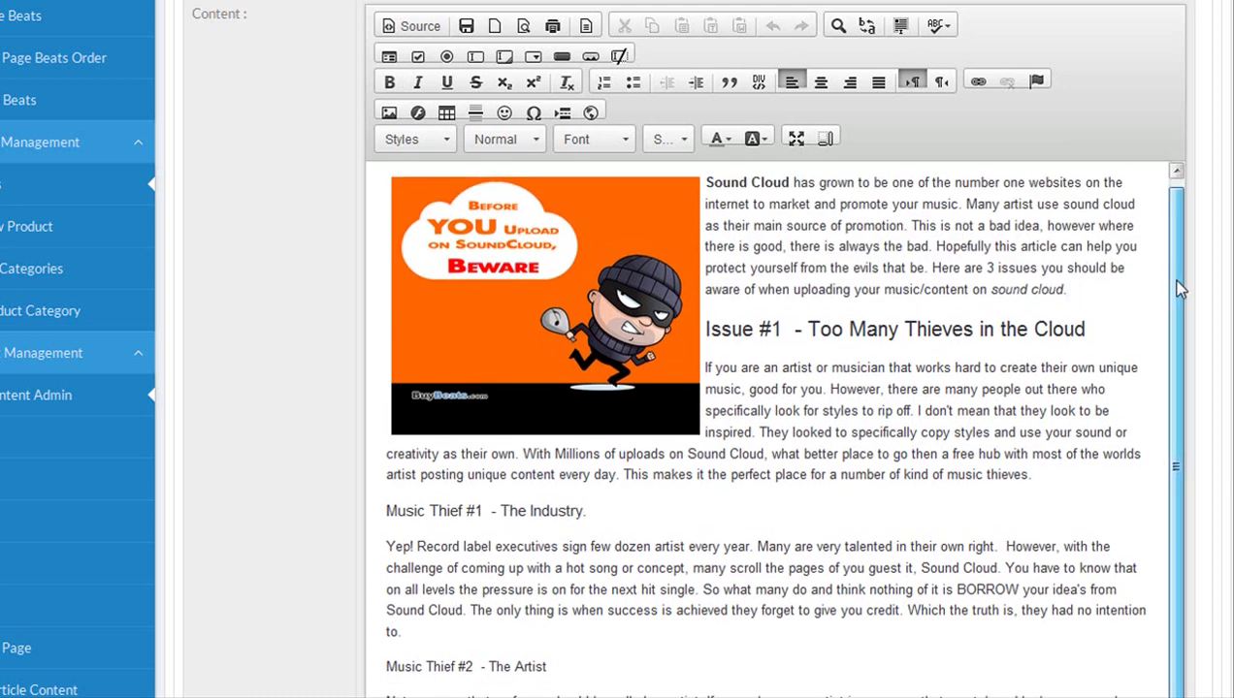
Examine the "Issue #1 - Too Many Thieves in the Cloud" heading for its single-word keyword variation and read the text beneath it.
{"action": "scroll", "coordinate": [780, 313], "scroll_direction": "down", "scroll_amount": 1}
{"action": "left_click_drag", "start_coordinate": [742, 335], "coordinate": [932, 336]}
{"action": "left_click", "coordinate": [948, 335]}
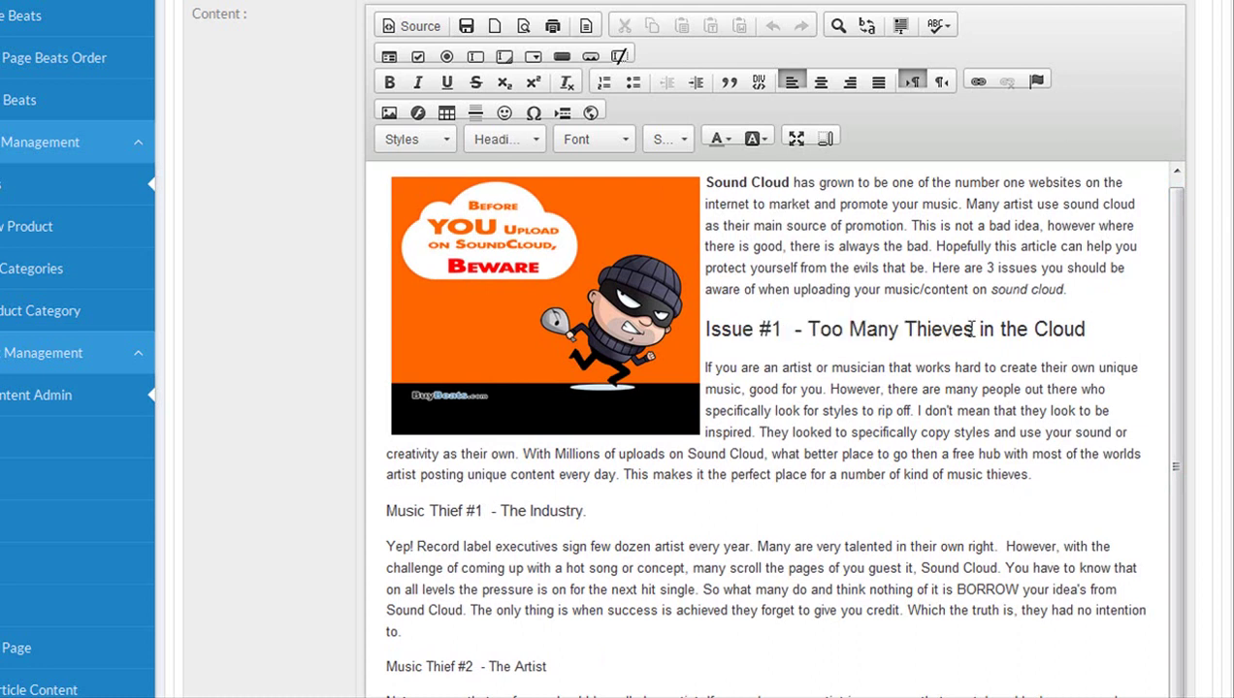
{"action": "left_click_drag", "start_coordinate": [1086, 329], "coordinate": [1032, 330]}
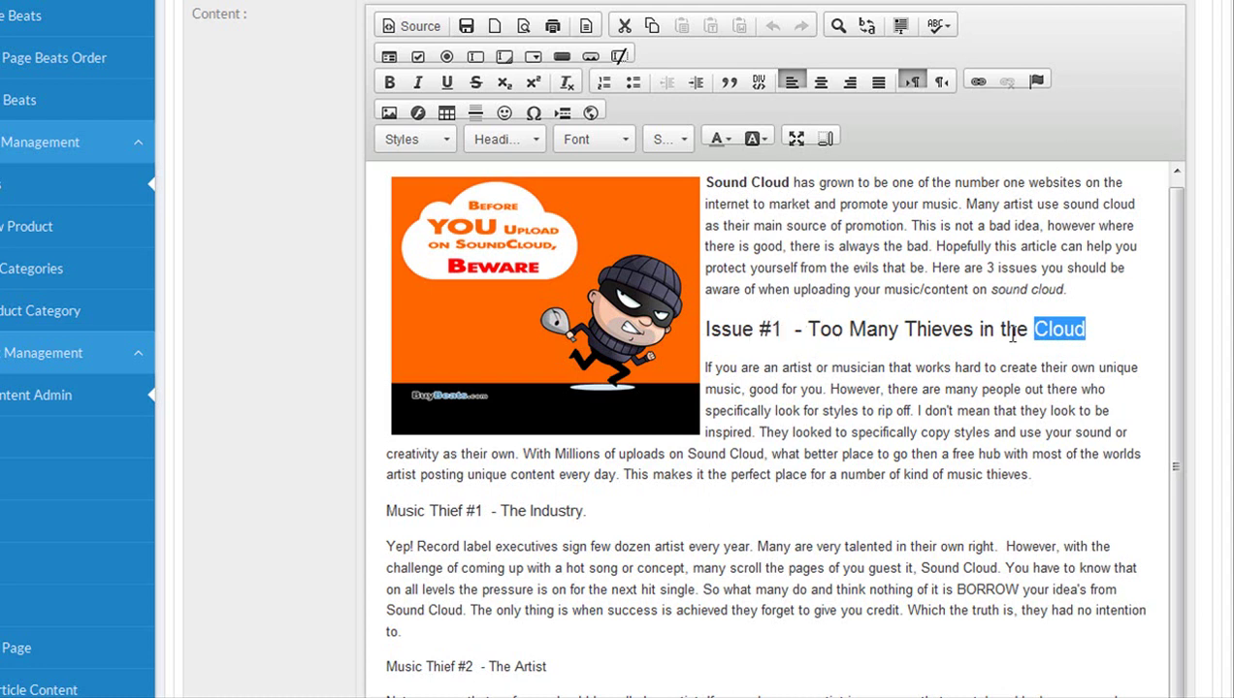
{"action": "left_click", "coordinate": [1102, 335]}
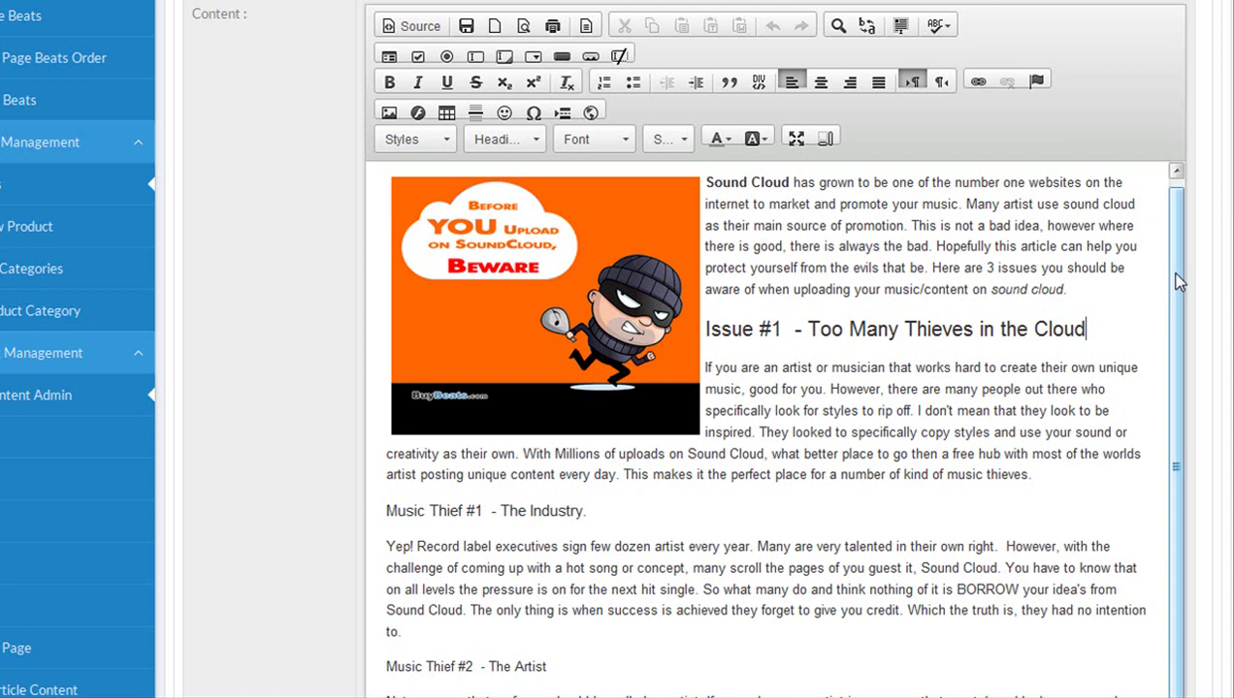
{"action": "scroll", "coordinate": [1174, 262], "scroll_direction": "up", "scroll_amount": 1}
{"action": "scroll", "coordinate": [1174, 282], "scroll_direction": "down", "scroll_amount": 1}
{"action": "left_click_drag", "start_coordinate": [1088, 281], "coordinate": [1033, 279]}
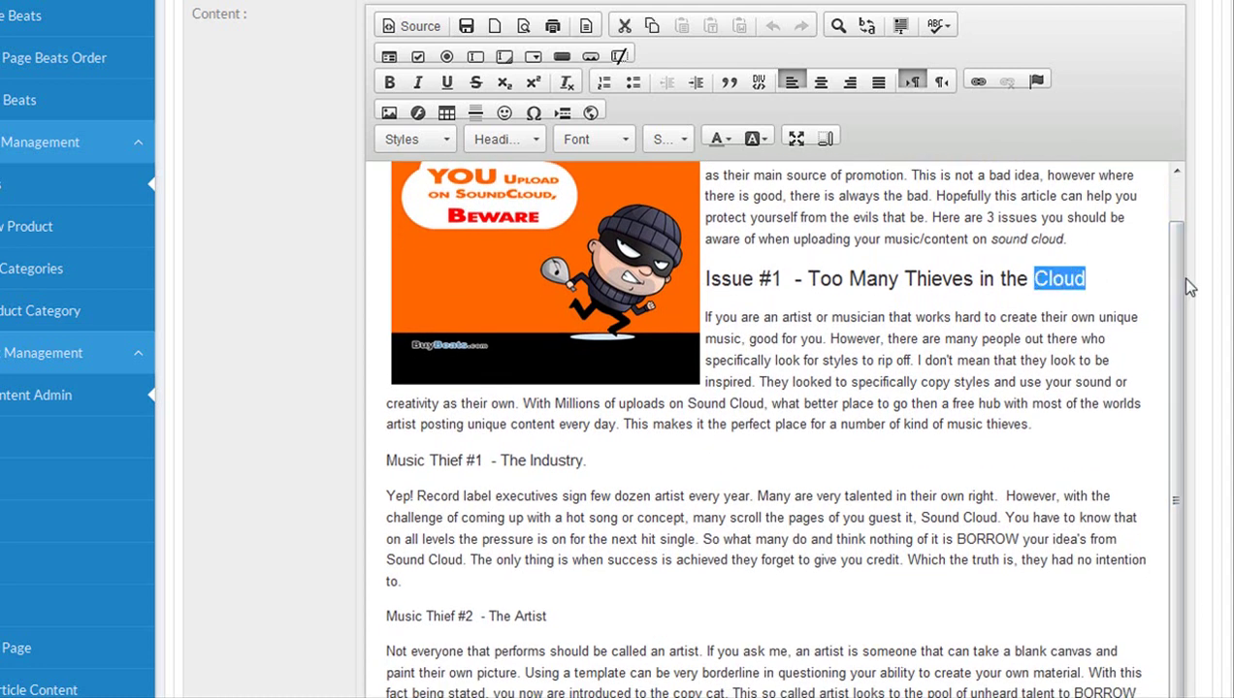
{"action": "left_click_drag", "start_coordinate": [1182, 288], "coordinate": [1184, 323]}
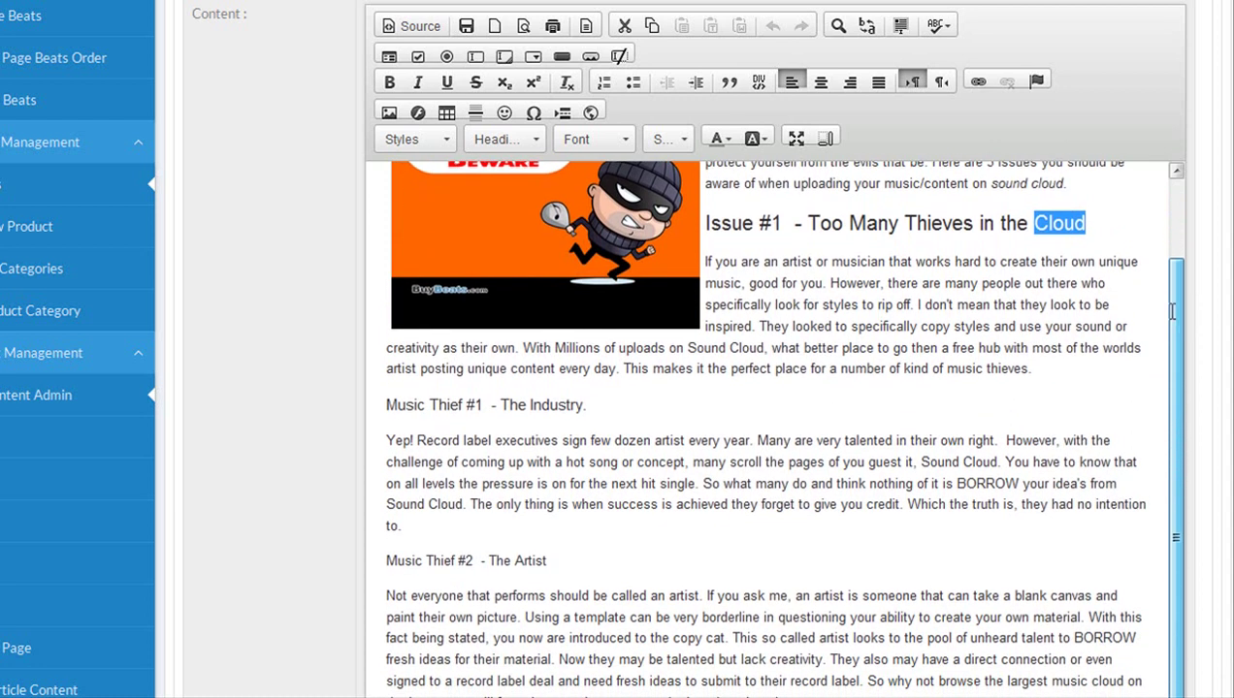
{"action": "left_click", "coordinate": [1115, 307]}
{"action": "left_click_drag", "start_coordinate": [1177, 310], "coordinate": [1175, 374]}
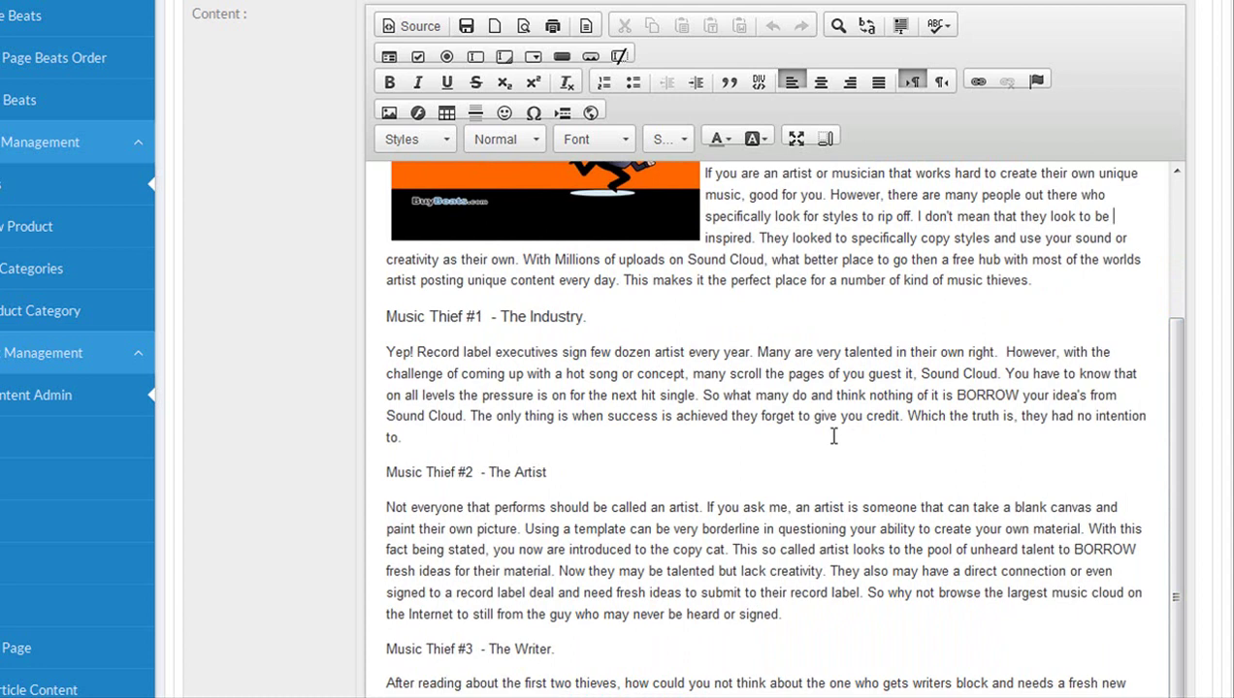
Check the single keyword occurrence counts for "Sound" and "Cloud" in the SEO results.
{"action": "scroll", "coordinate": [409, 236], "scroll_direction": "up", "scroll_amount": 9}
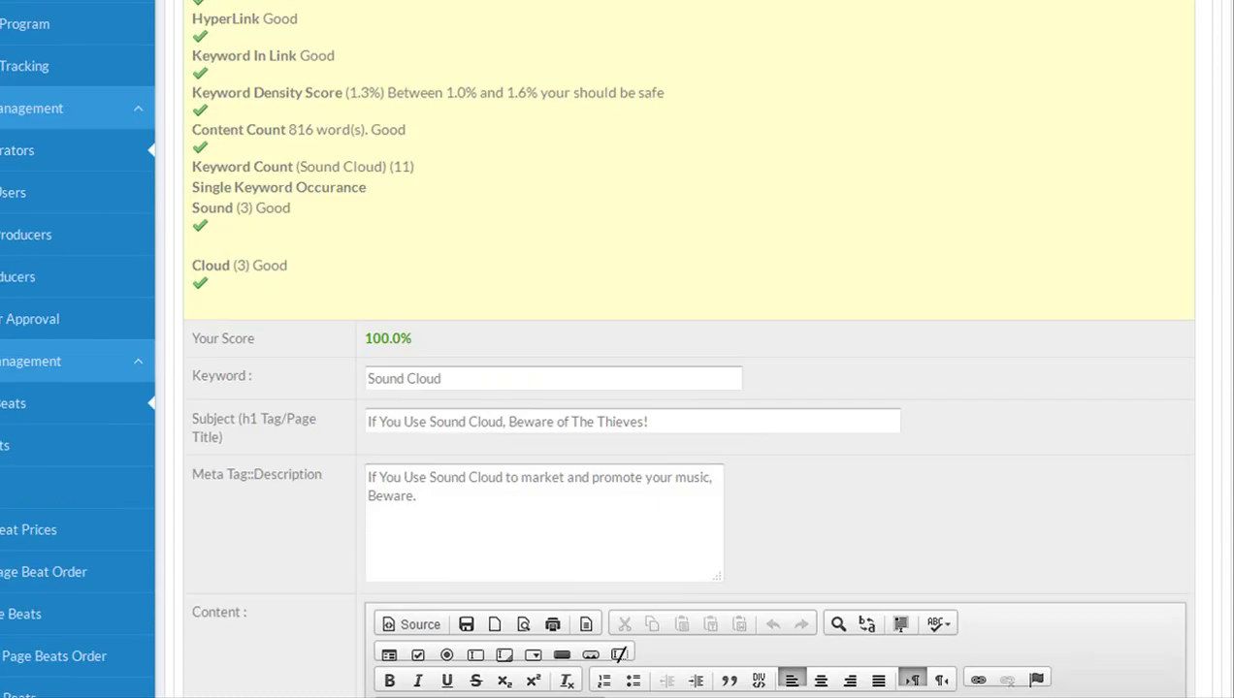
{"action": "scroll", "coordinate": [408, 236], "scroll_direction": "down", "scroll_amount": 3}
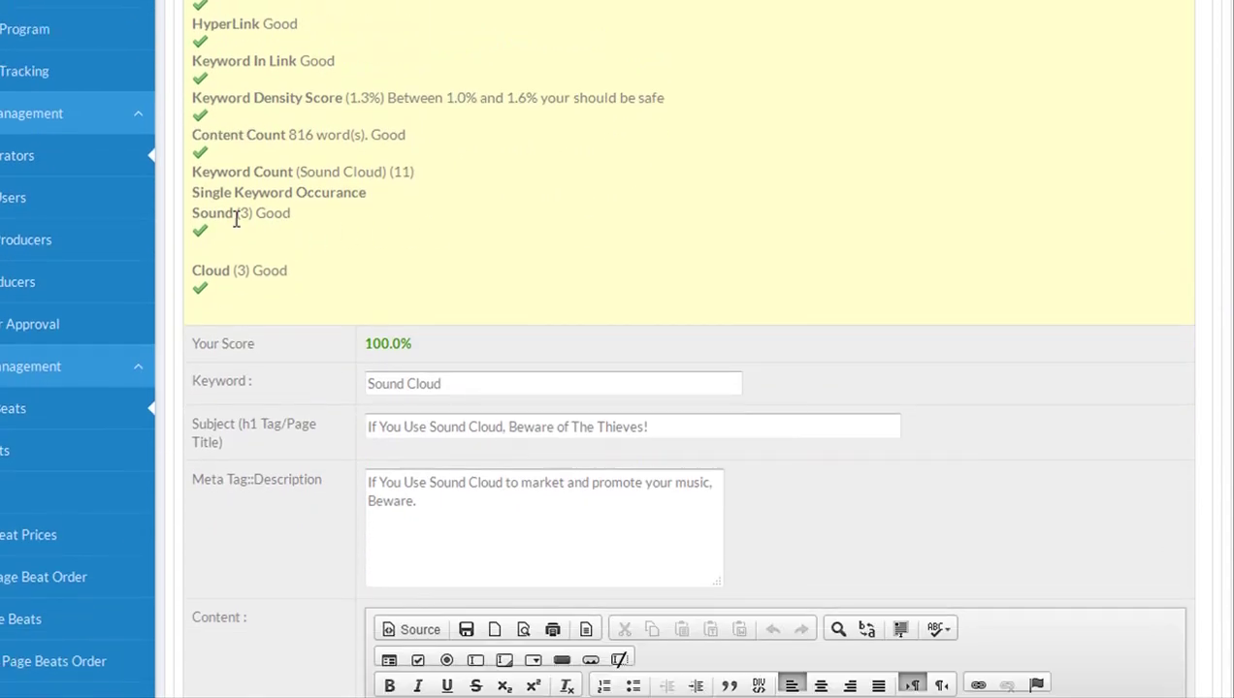
{"action": "left_click_drag", "start_coordinate": [244, 212], "coordinate": [249, 214]}
{"action": "left_click_drag", "start_coordinate": [249, 272], "coordinate": [236, 272]}
Examine the Issue #2 and Issue #3 headings in the content, checking the word "Sound" in the Issue #2 heading.
{"action": "scroll", "coordinate": [621, 388], "scroll_direction": "down", "scroll_amount": 6}
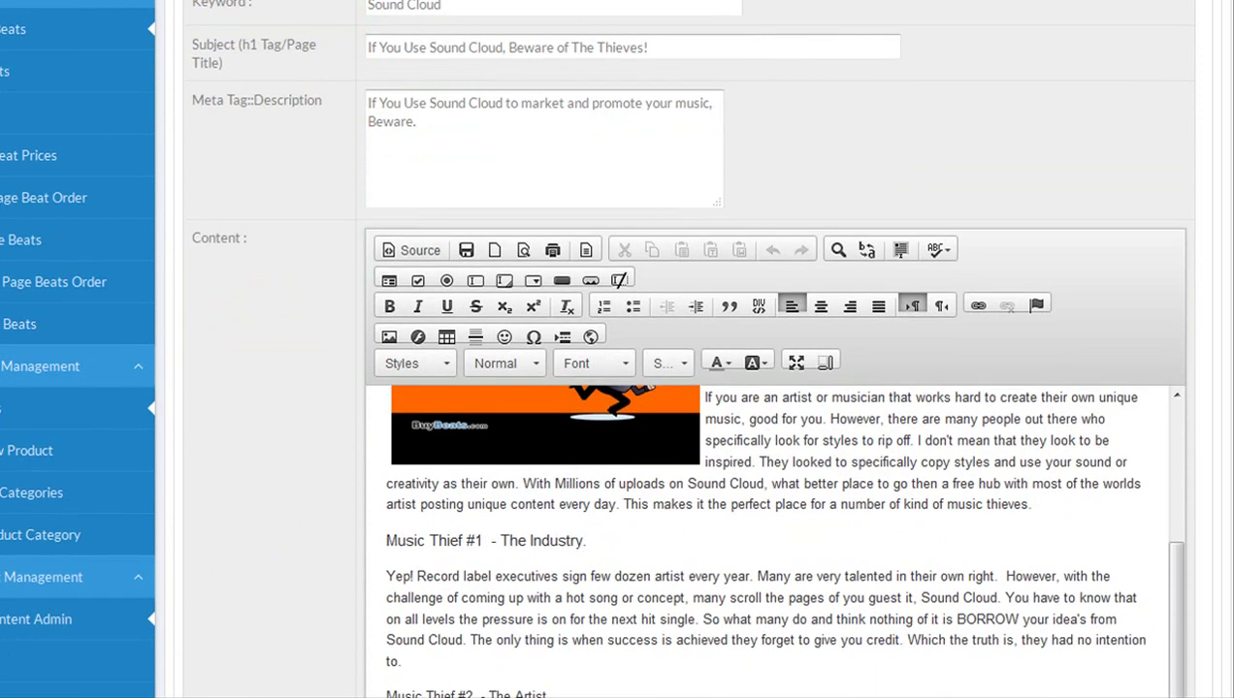
{"action": "scroll", "coordinate": [621, 388], "scroll_direction": "down", "scroll_amount": 3}
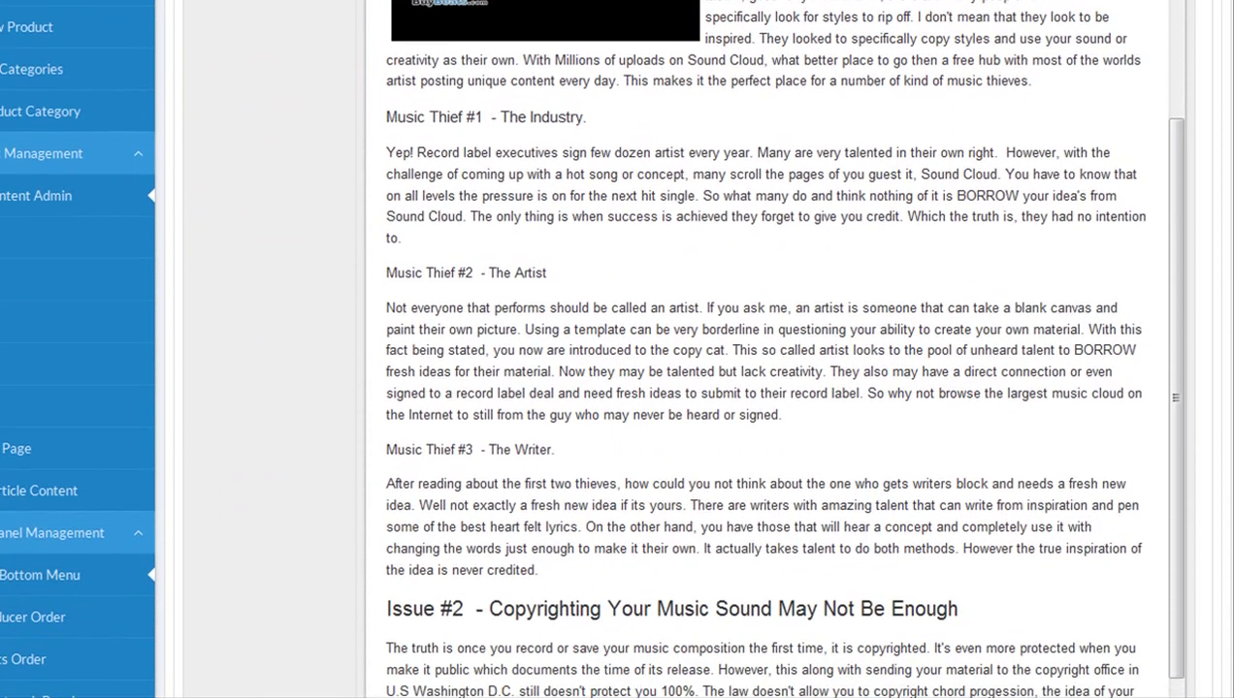
{"action": "scroll", "coordinate": [589, 346], "scroll_direction": "down", "scroll_amount": 1}
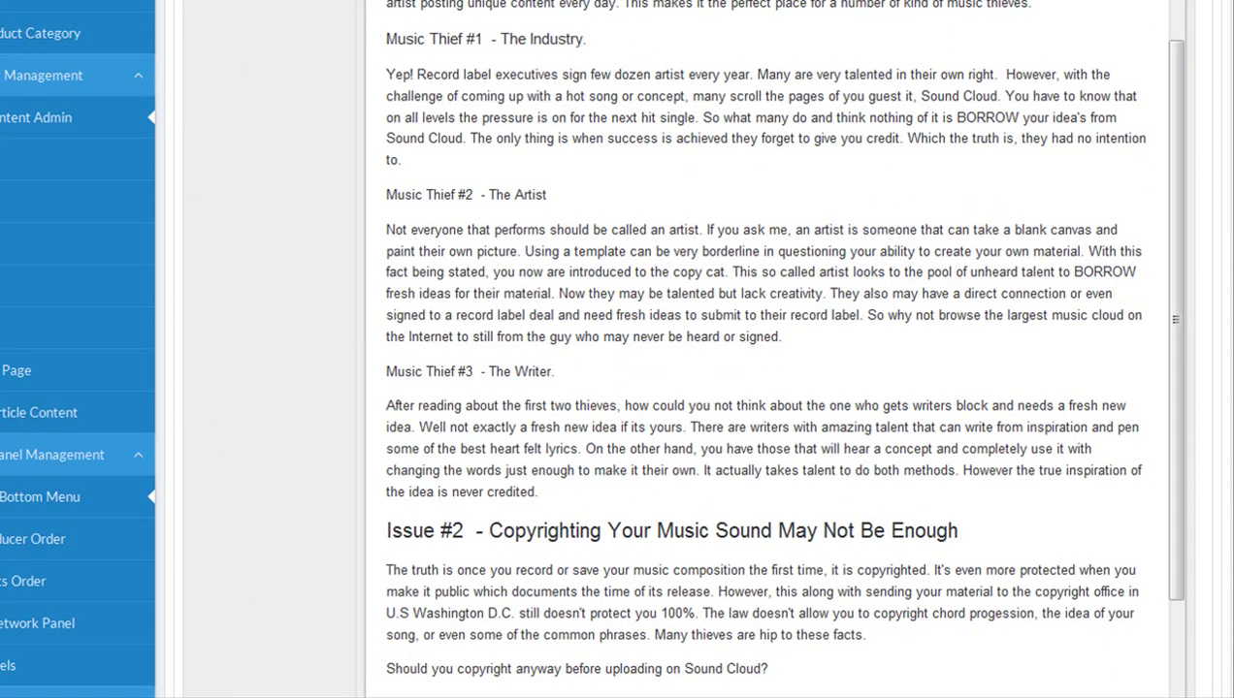
{"action": "left_click_drag", "start_coordinate": [1169, 327], "coordinate": [1175, 445]}
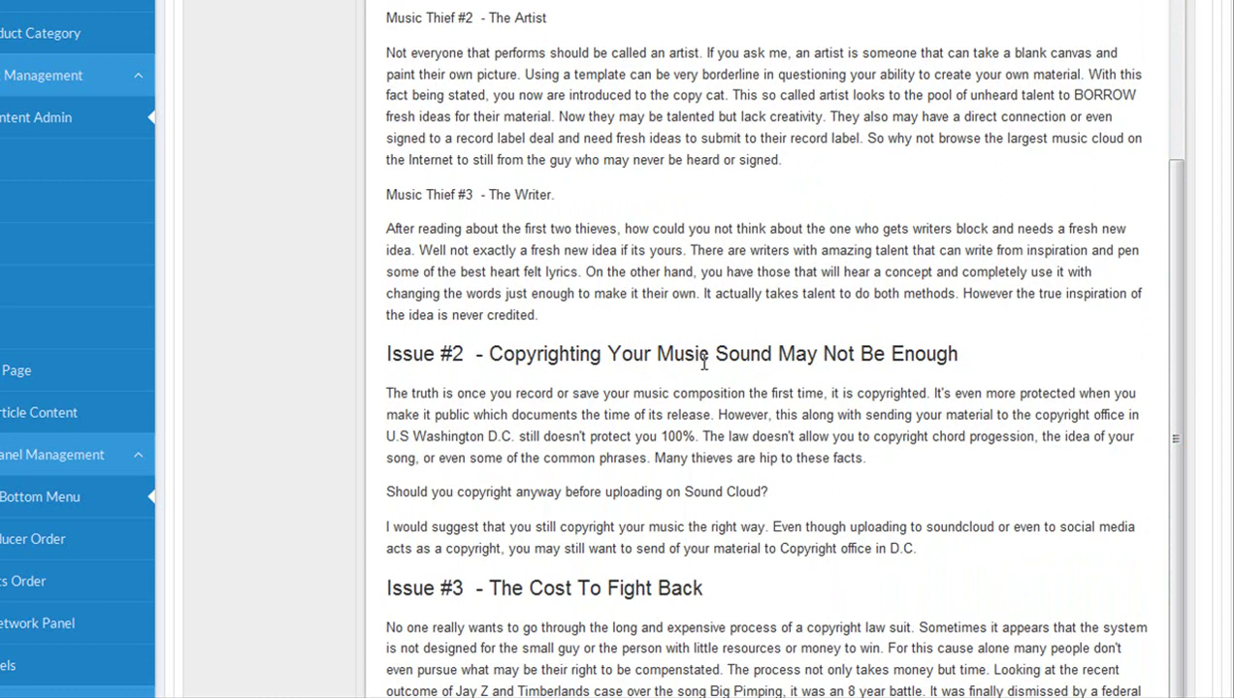
{"action": "left_click_drag", "start_coordinate": [779, 357], "coordinate": [711, 355]}
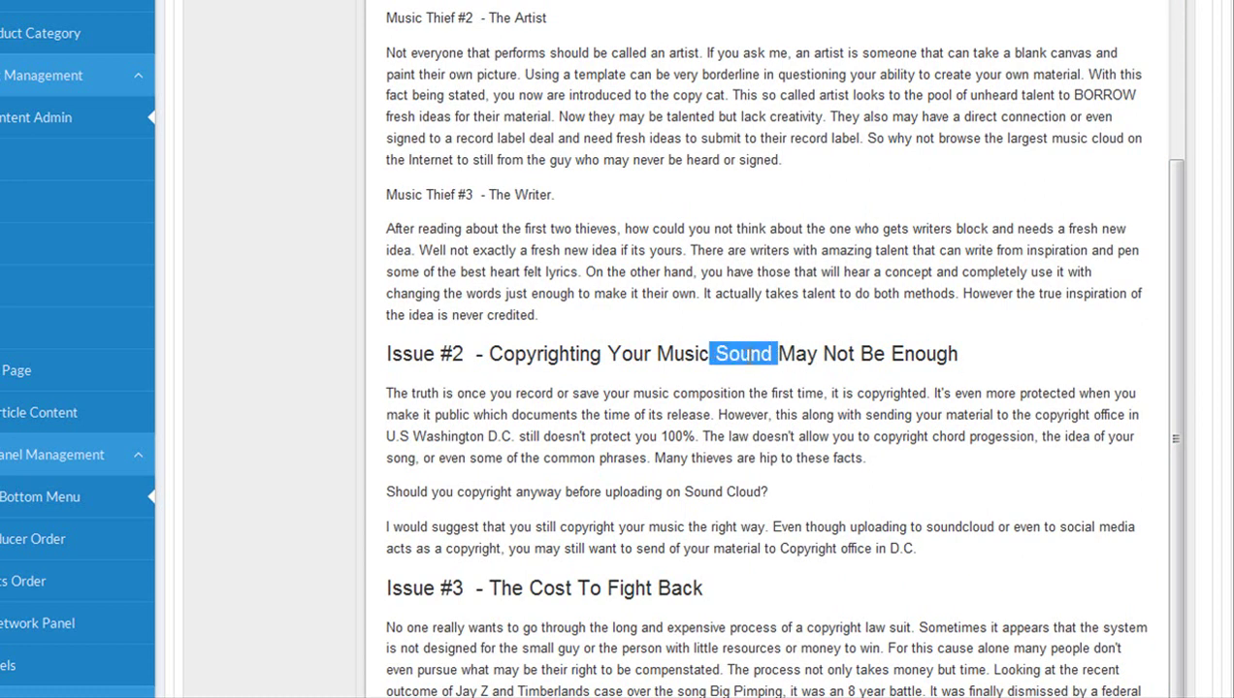
{"action": "left_click", "coordinate": [1182, 374]}
{"action": "scroll", "coordinate": [1172, 292], "scroll_direction": "down", "scroll_amount": 1}
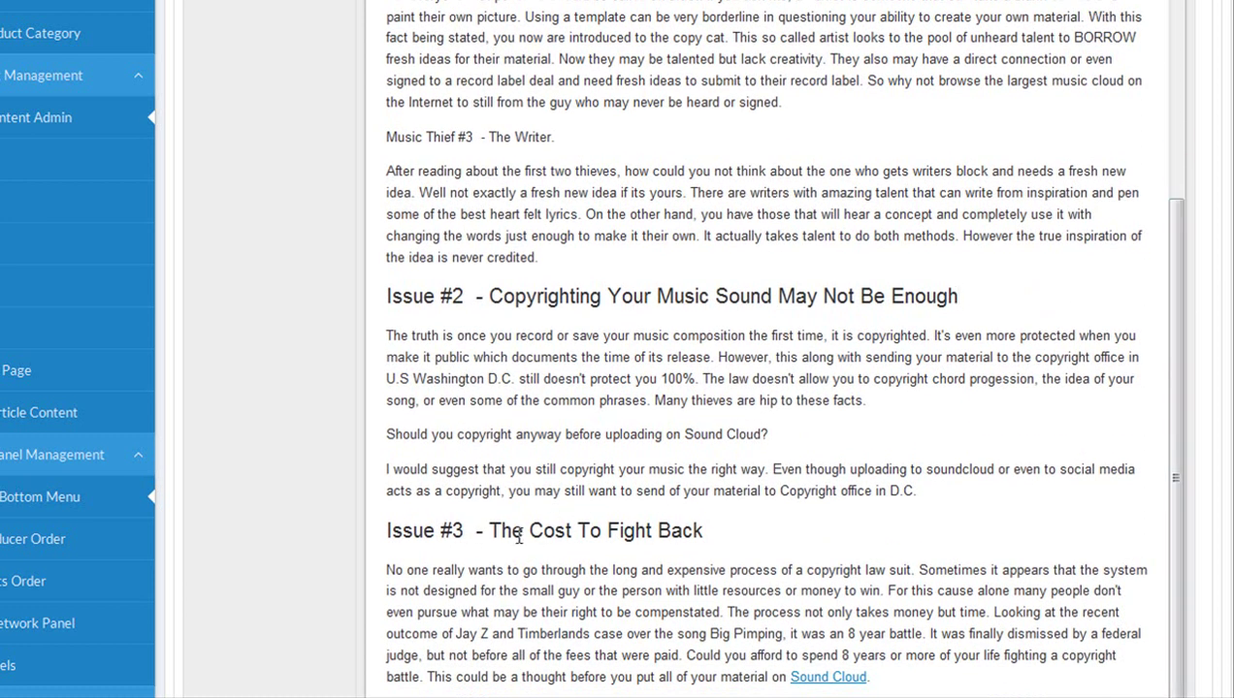
{"action": "scroll", "coordinate": [689, 578], "scroll_direction": "up", "scroll_amount": 1}
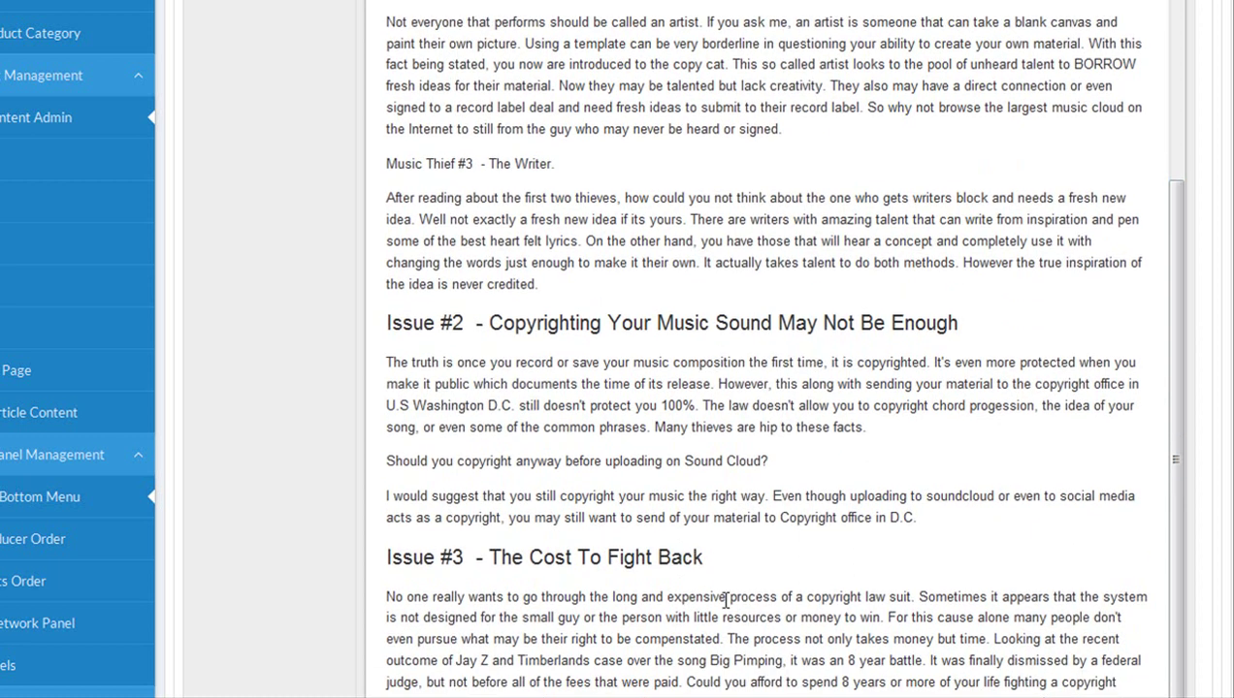
{"action": "scroll", "coordinate": [723, 598], "scroll_direction": "down", "scroll_amount": 1}
{"action": "scroll", "coordinate": [716, 594], "scroll_direction": "up", "scroll_amount": 1}
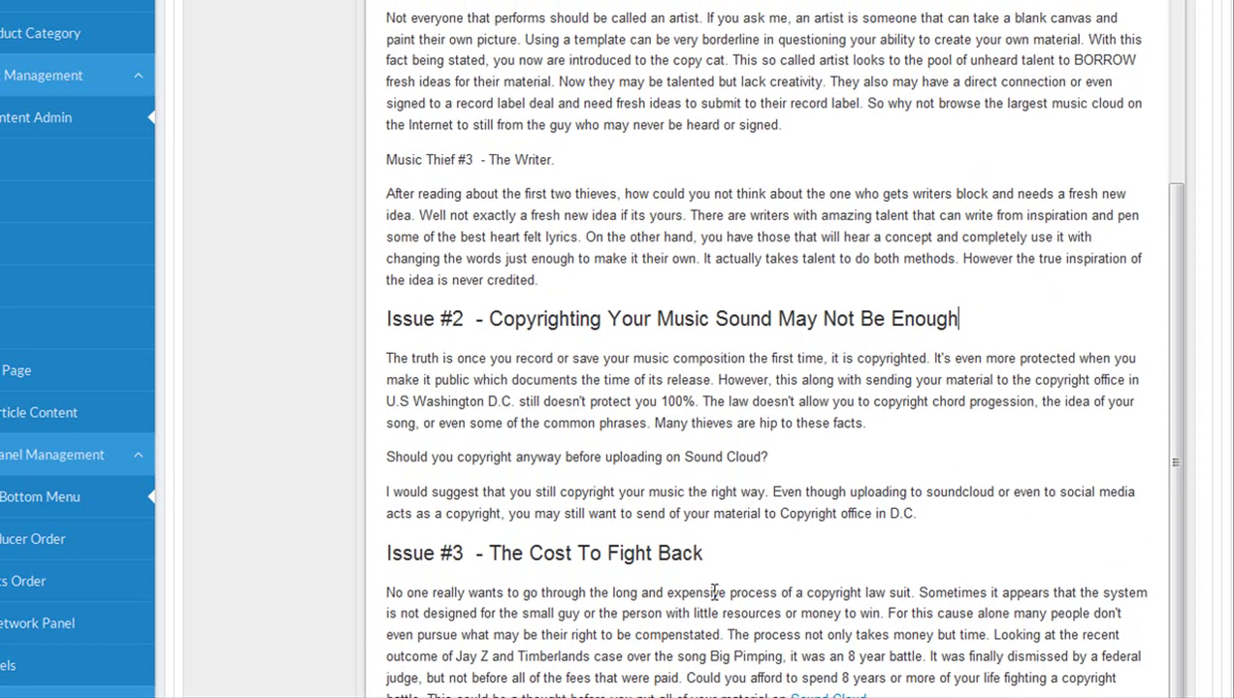
{"action": "scroll", "coordinate": [713, 590], "scroll_direction": "up", "scroll_amount": 7}
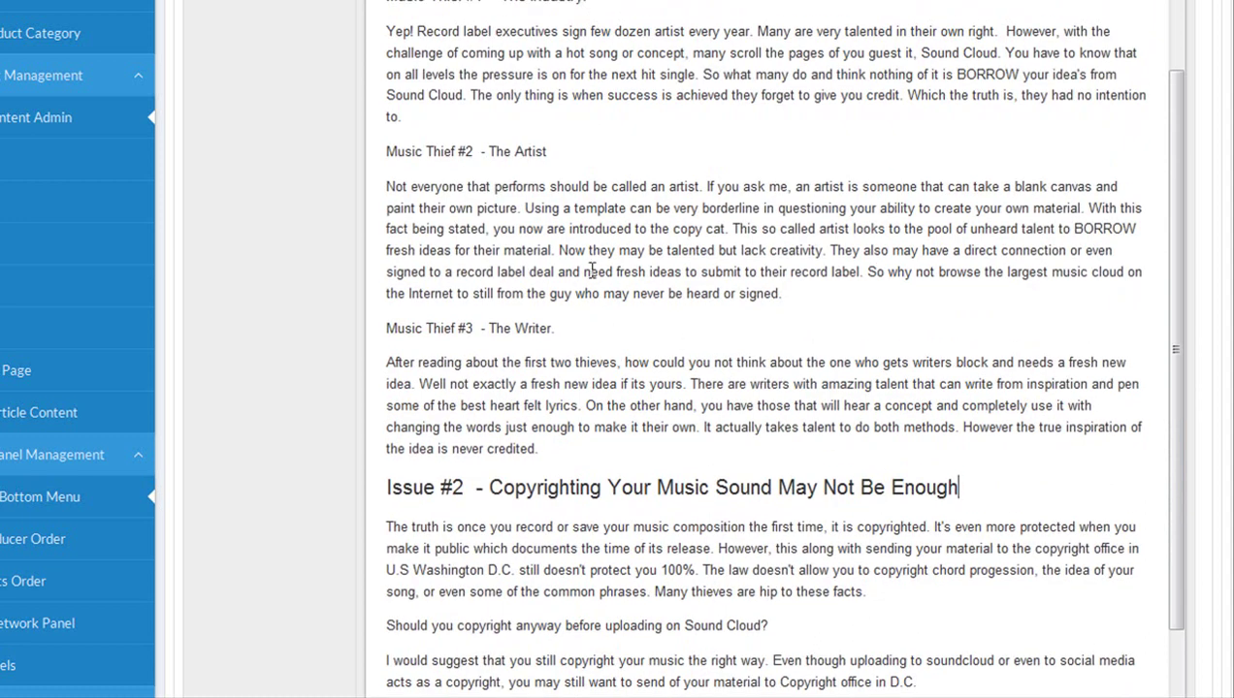
Examine the three "Music Thief" subheadings under the Issue #1 section.
{"action": "left_click_drag", "start_coordinate": [596, 2], "coordinate": [386, 2]}
{"action": "left_click_drag", "start_coordinate": [549, 152], "coordinate": [386, 148]}
{"action": "left_click_drag", "start_coordinate": [578, 328], "coordinate": [406, 327]}
{"action": "left_click", "coordinate": [526, 329]}
Examine the paragraphs between the Issue #2 and Issue #3 headings, including the closing words about the Copyright office.
{"action": "left_click_drag", "start_coordinate": [1176, 295], "coordinate": [1159, 369]}
{"action": "left_click_drag", "start_coordinate": [916, 547], "coordinate": [388, 394]}
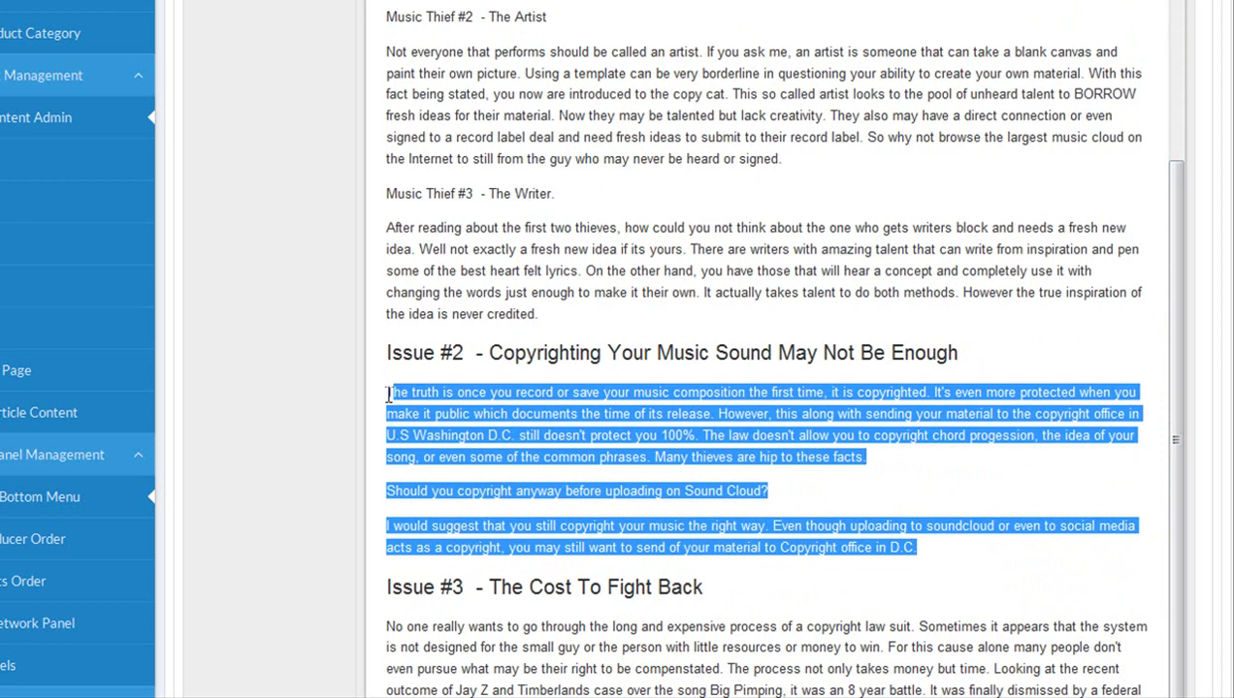
{"action": "left_click", "coordinate": [702, 475]}
{"action": "left_click_drag", "start_coordinate": [916, 548], "coordinate": [763, 550]}
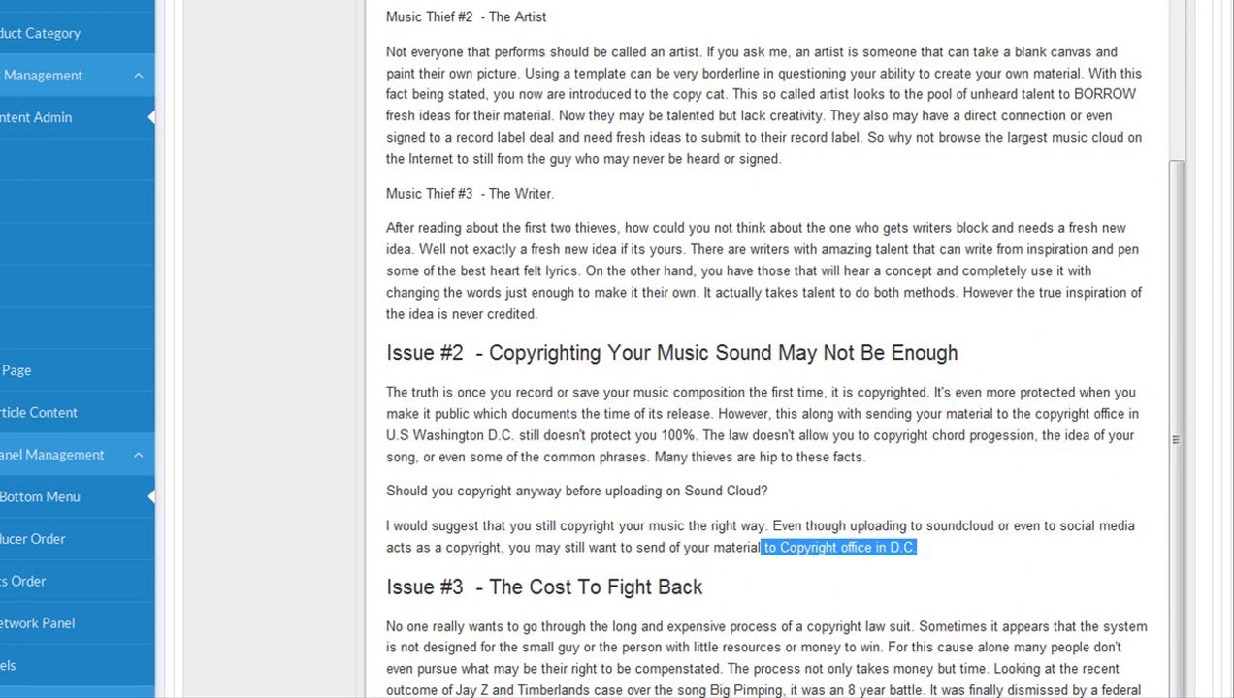
Examine the "Sound Cloud" and "Buy Beats" hyperlinks at the end of the article.
{"action": "scroll", "coordinate": [832, 372], "scroll_direction": "down", "scroll_amount": 4}
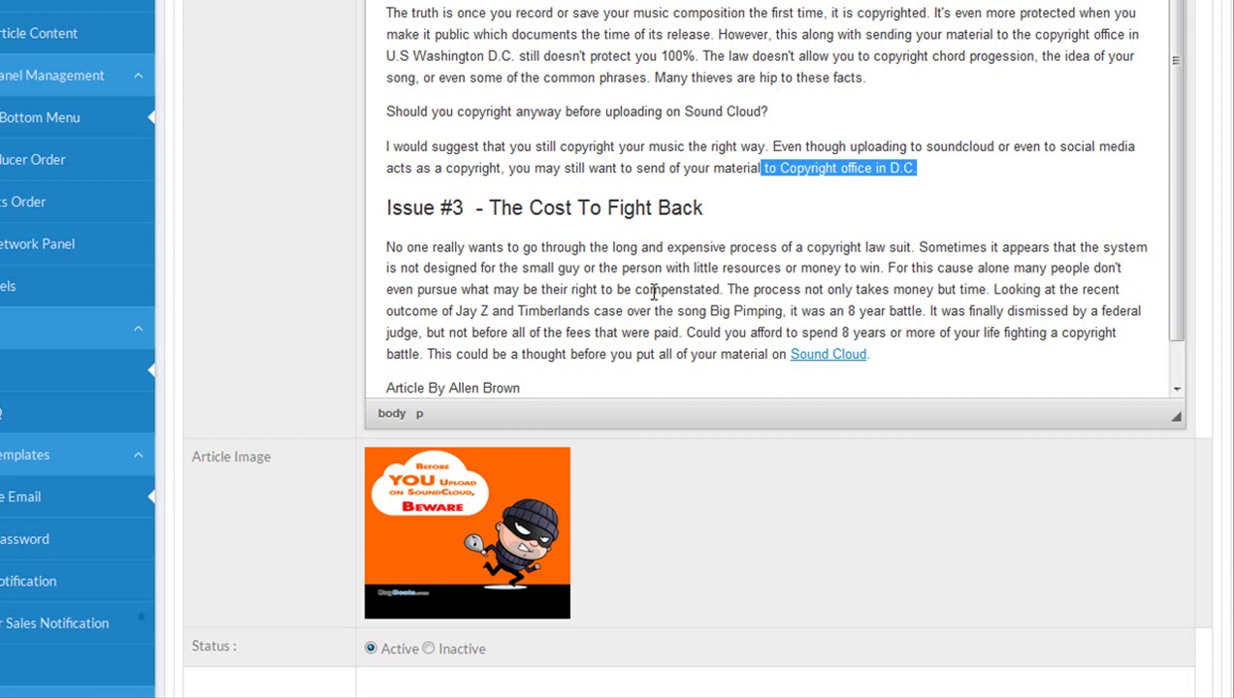
{"action": "scroll", "coordinate": [1162, 209], "scroll_direction": "down", "scroll_amount": 1}
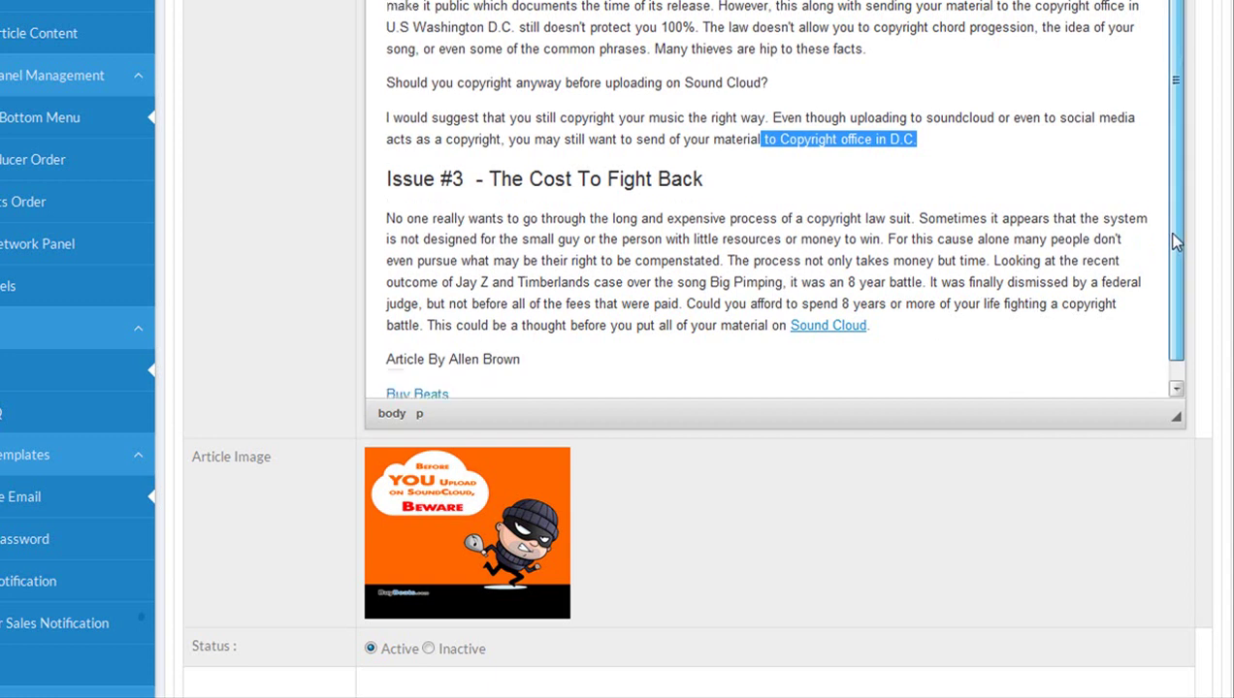
{"action": "left_click_drag", "start_coordinate": [870, 297], "coordinate": [787, 297]}
{"action": "left_click_drag", "start_coordinate": [451, 367], "coordinate": [388, 380]}
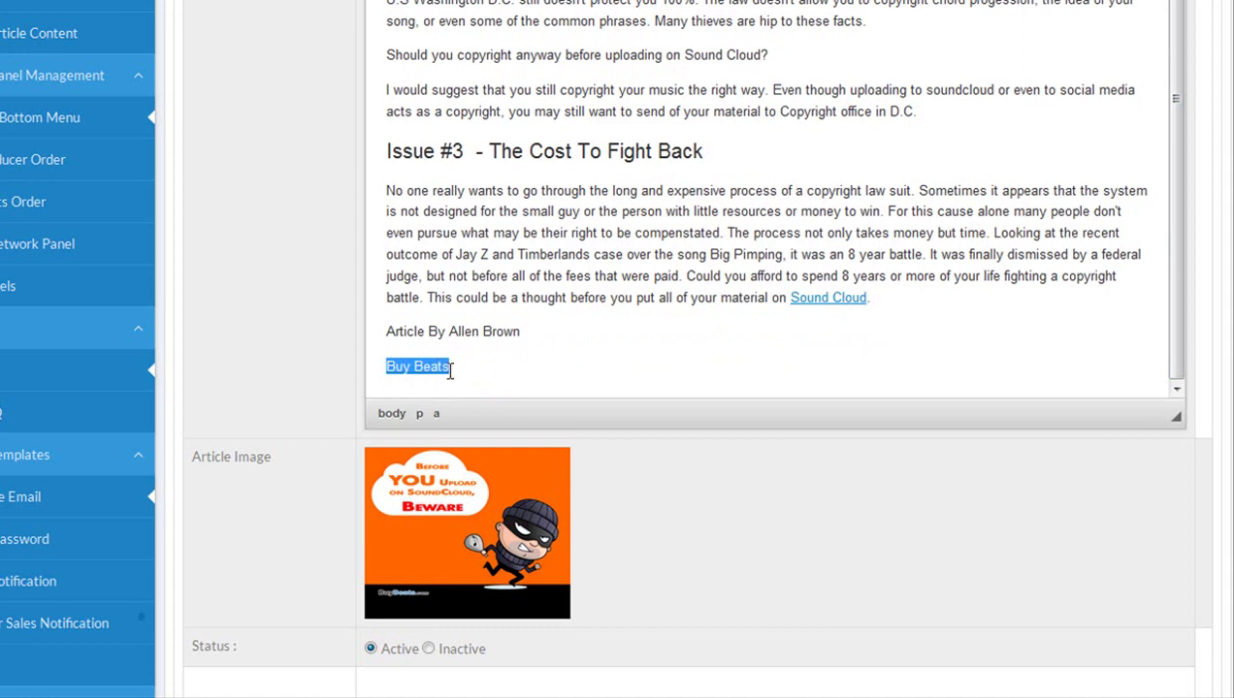
{"action": "left_click", "coordinate": [490, 374]}
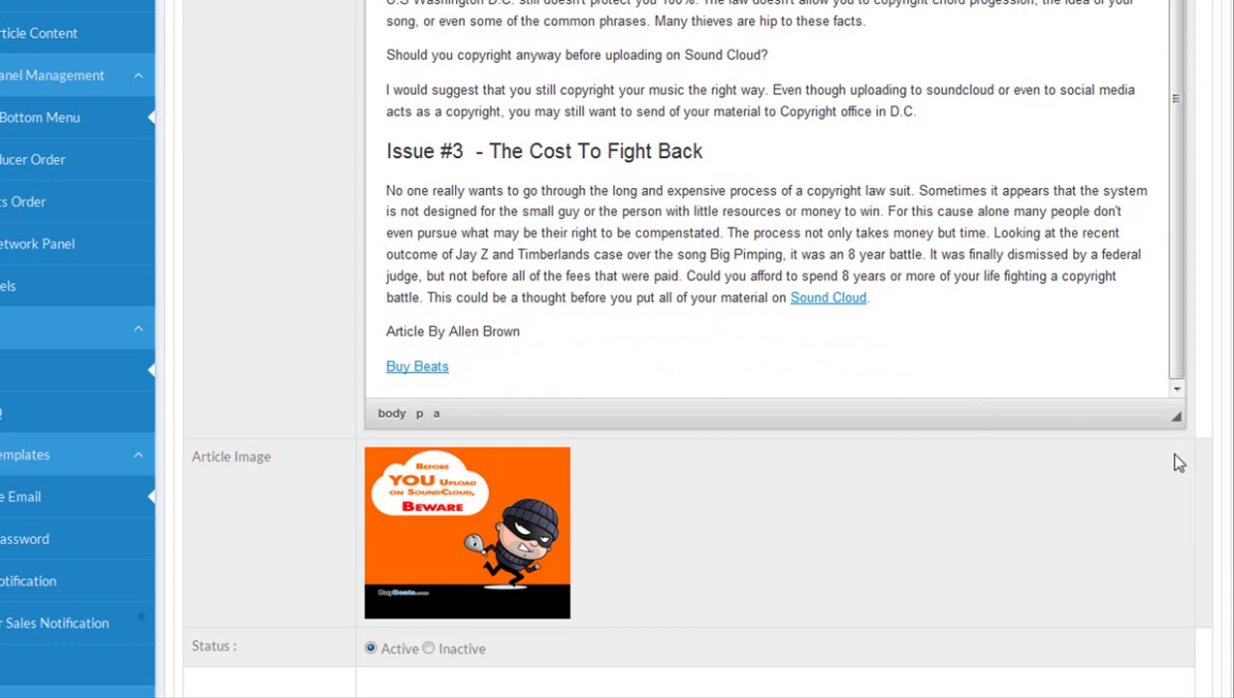
Review the Keyword field's "Sound Cloud" entry against the SEO check results and the overall score.
{"action": "scroll", "coordinate": [1230, 428], "scroll_direction": "up", "scroll_amount": 2}
{"action": "scroll", "coordinate": [1230, 428], "scroll_direction": "up", "scroll_amount": 15}
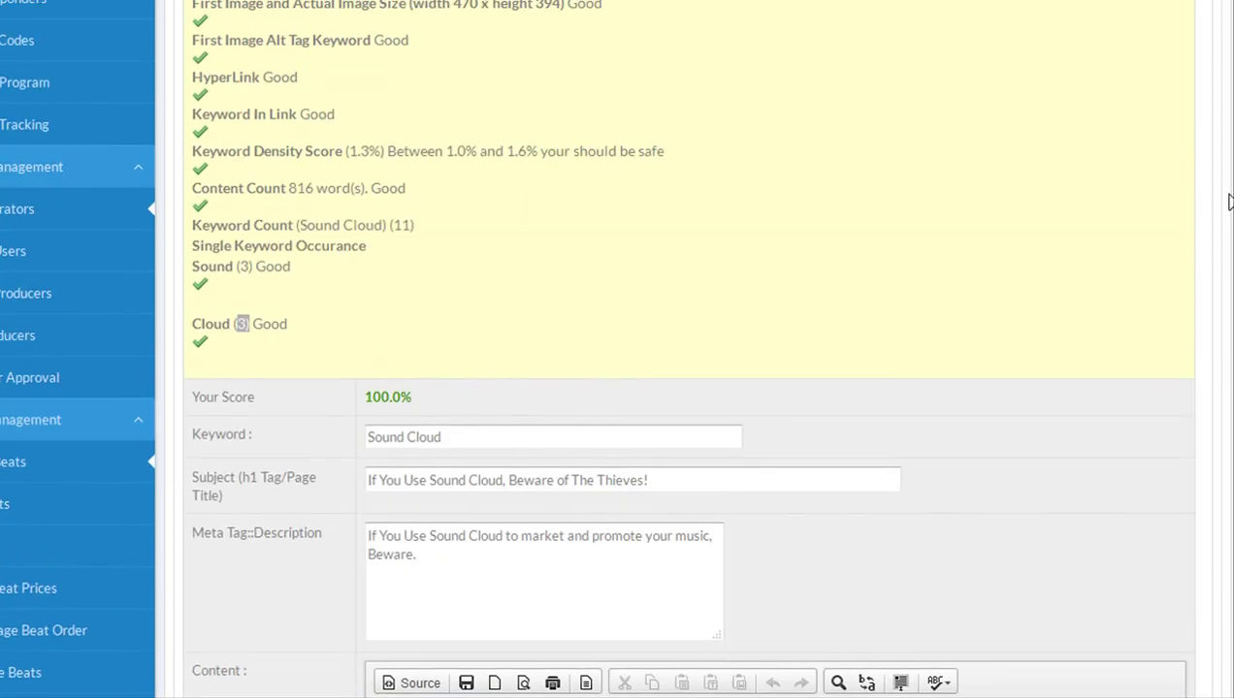
{"action": "left_click_drag", "start_coordinate": [442, 437], "coordinate": [354, 453]}
{"action": "scroll", "coordinate": [354, 453], "scroll_direction": "up", "scroll_amount": 4}
{"action": "scroll", "coordinate": [361, 426], "scroll_direction": "up", "scroll_amount": 2}
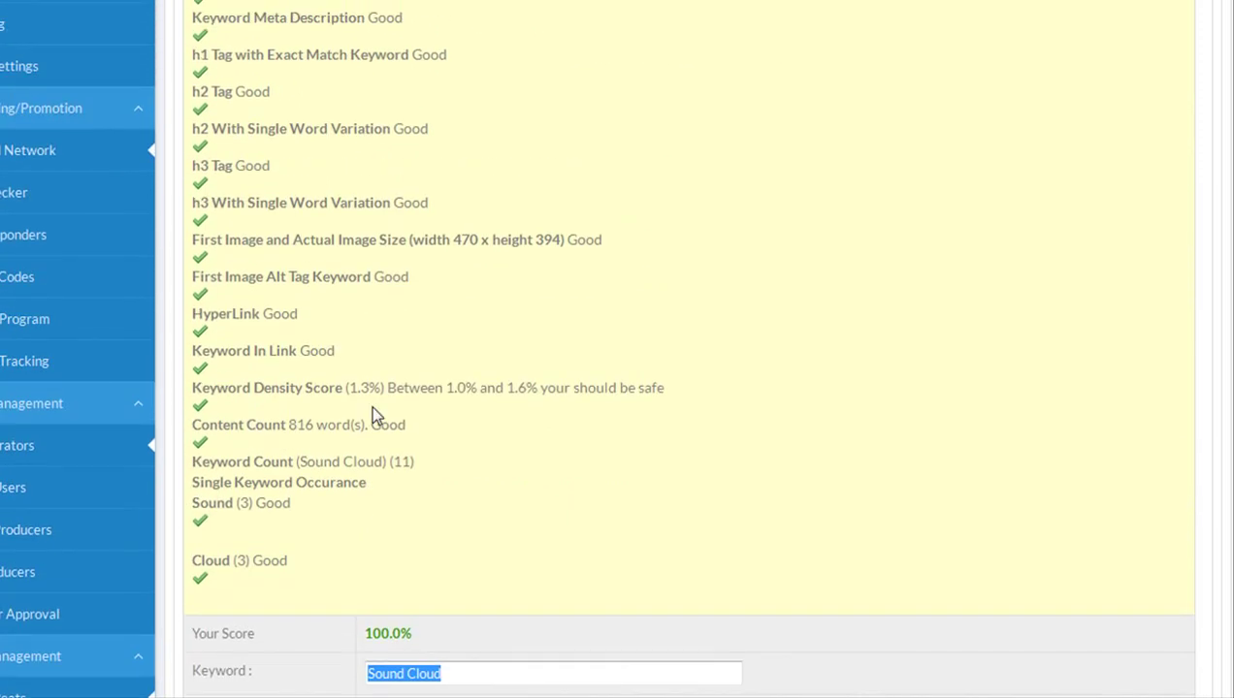
{"action": "scroll", "coordinate": [354, 357], "scroll_direction": "up", "scroll_amount": 1}
{"action": "scroll", "coordinate": [335, 360], "scroll_direction": "down", "scroll_amount": 6}
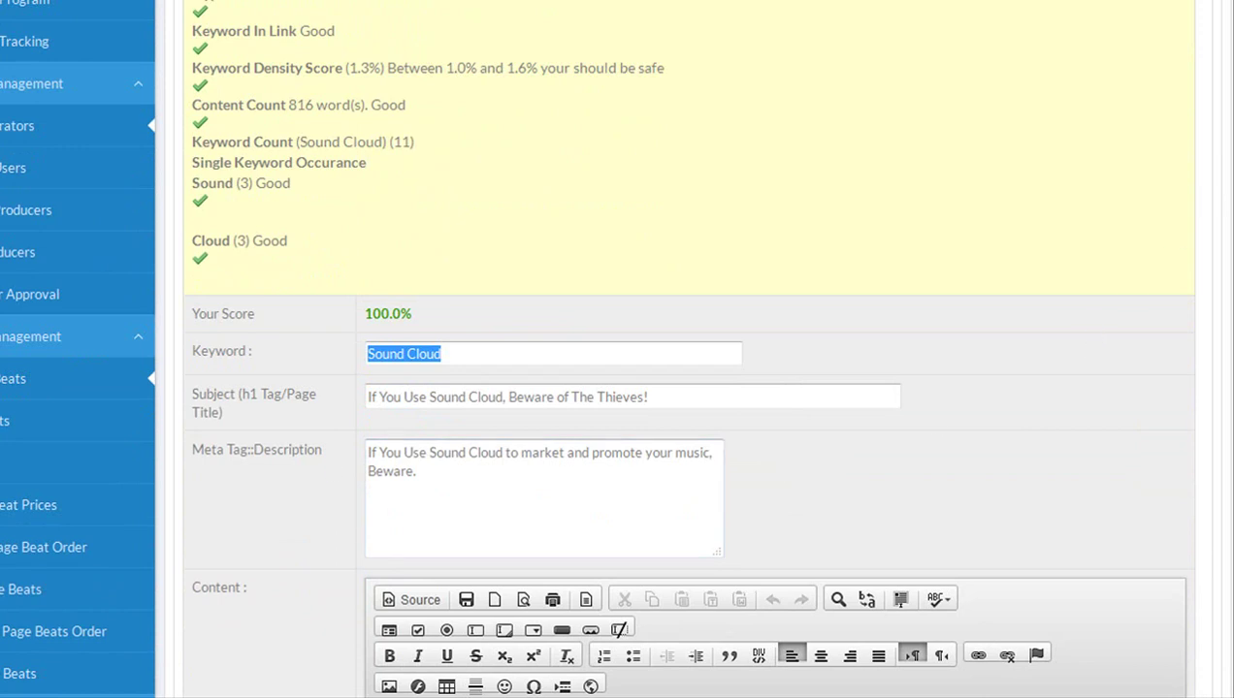
Review the article's body text, closing links and article image in the editor, together with the SEO check results.
{"action": "scroll", "coordinate": [1075, 332], "scroll_direction": "down", "scroll_amount": 3}
{"action": "scroll", "coordinate": [679, 349], "scroll_direction": "down", "scroll_amount": 13}
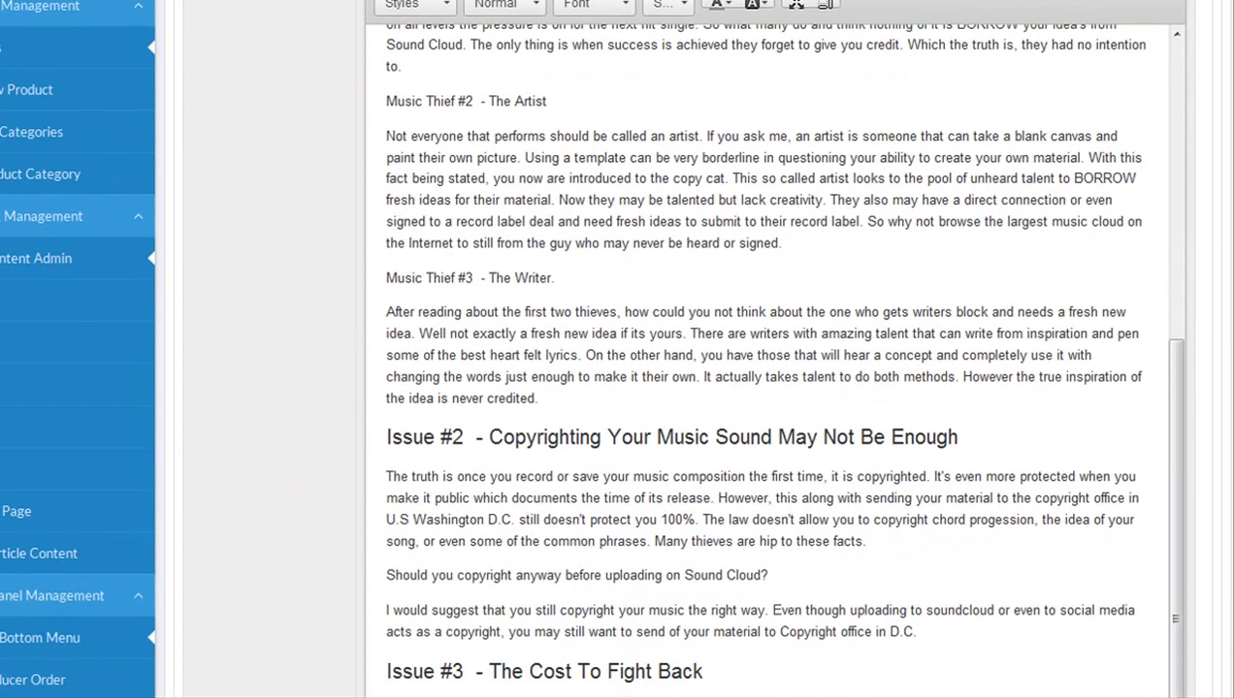
{"action": "scroll", "coordinate": [679, 350], "scroll_direction": "down", "scroll_amount": 8}
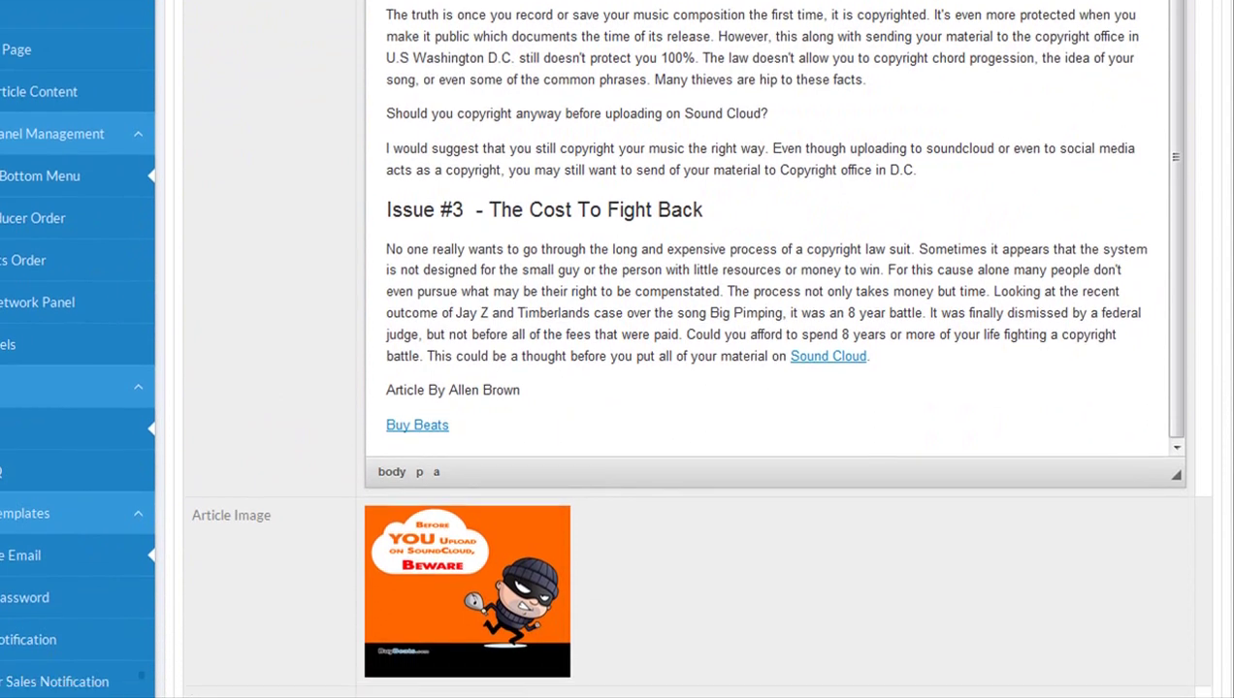
{"action": "scroll", "coordinate": [679, 350], "scroll_direction": "down", "scroll_amount": 1}
{"action": "scroll", "coordinate": [679, 349], "scroll_direction": "up", "scroll_amount": 20}
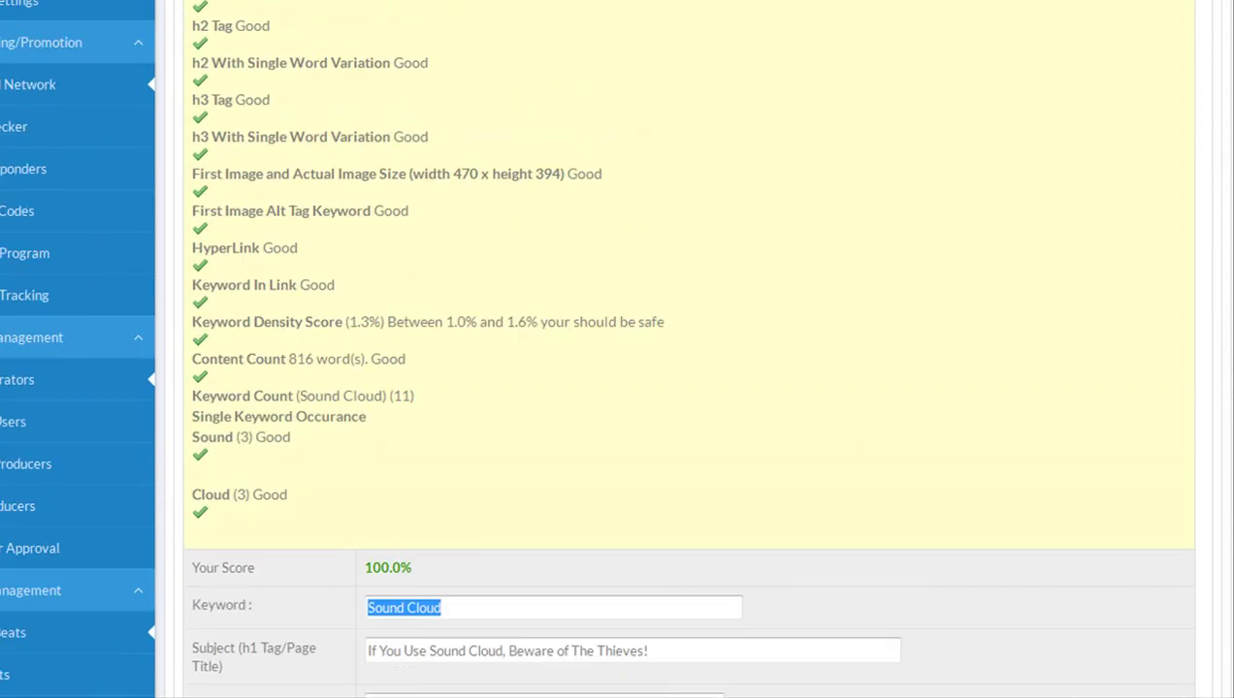
{"action": "scroll", "coordinate": [679, 349], "scroll_direction": "up", "scroll_amount": 2}
{"action": "scroll", "coordinate": [679, 349], "scroll_direction": "down", "scroll_amount": 11}
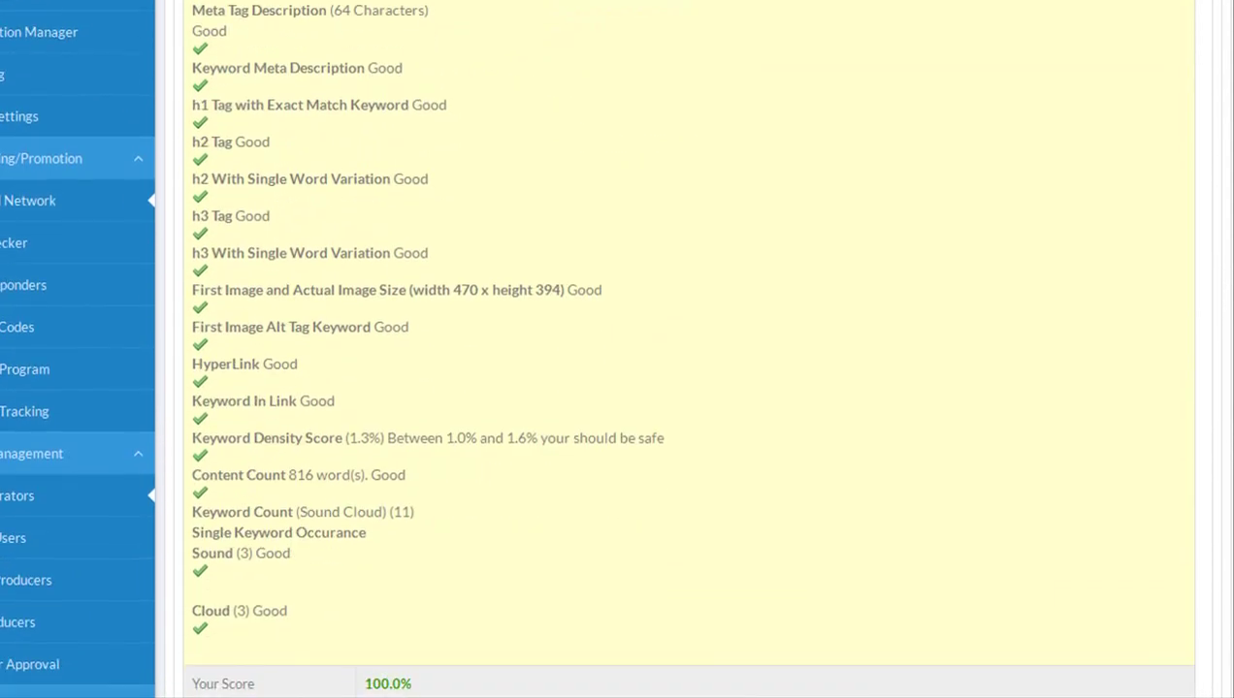
{"action": "scroll", "coordinate": [679, 349], "scroll_direction": "down", "scroll_amount": 20}
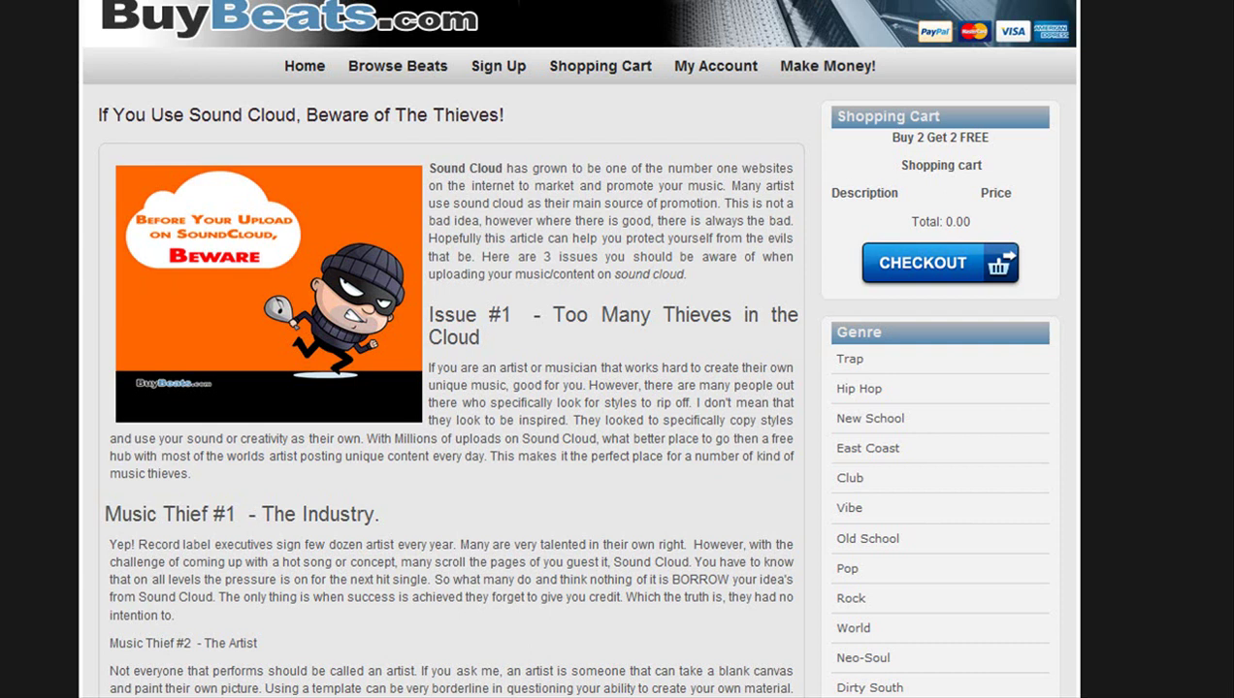
Reload the published Sound Cloud article page and examine its image, headings and text through to the social share options.
{"action": "key", "text": "F5"}
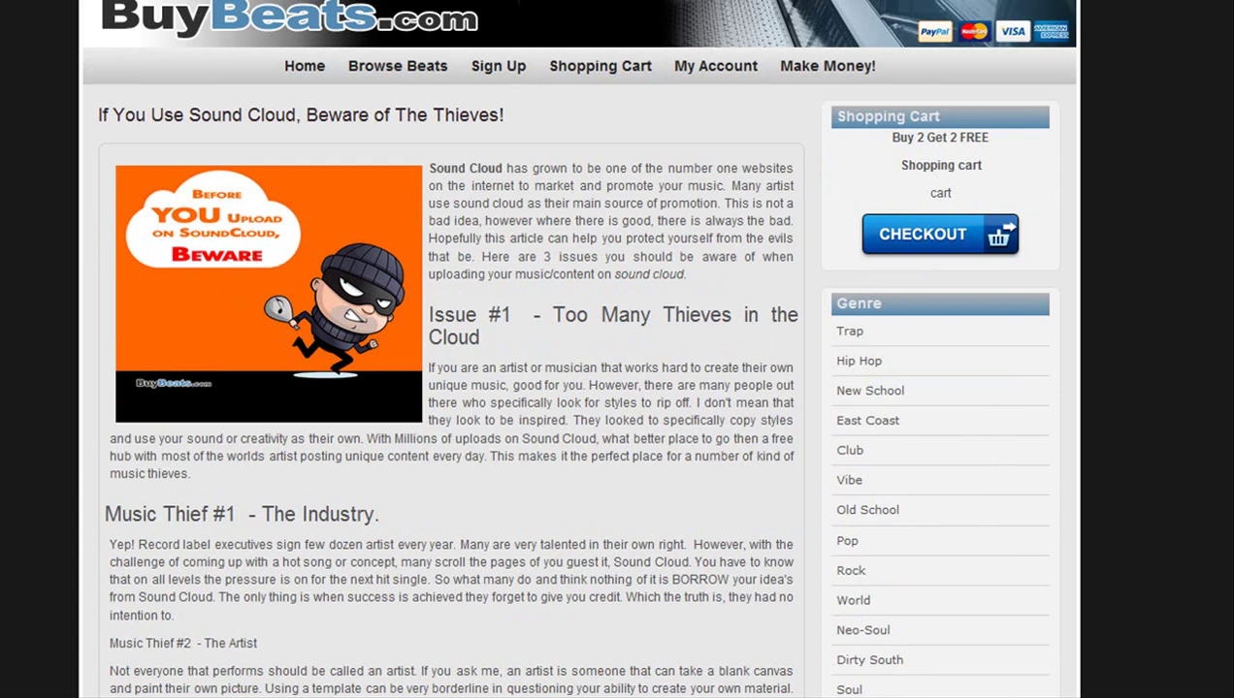
{"action": "scroll", "coordinate": [575, 350], "scroll_direction": "down", "scroll_amount": 2}
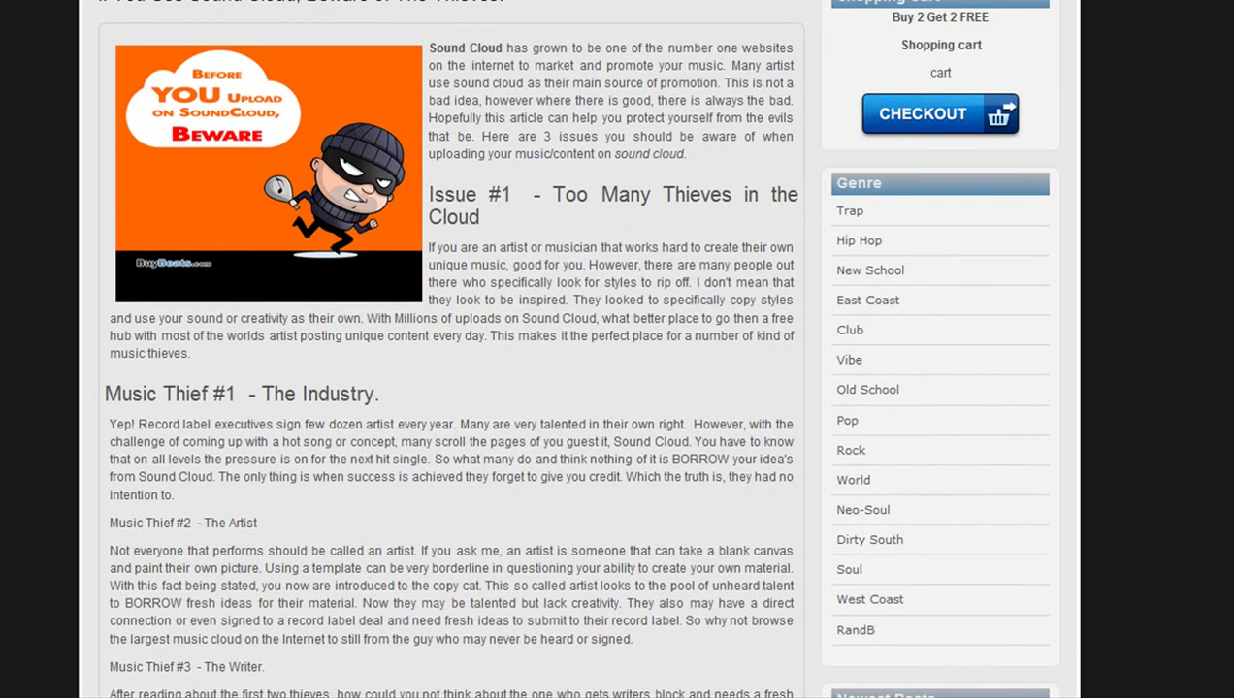
{"action": "scroll", "coordinate": [574, 349], "scroll_direction": "down", "scroll_amount": 1}
{"action": "scroll", "coordinate": [575, 349], "scroll_direction": "up", "scroll_amount": 1}
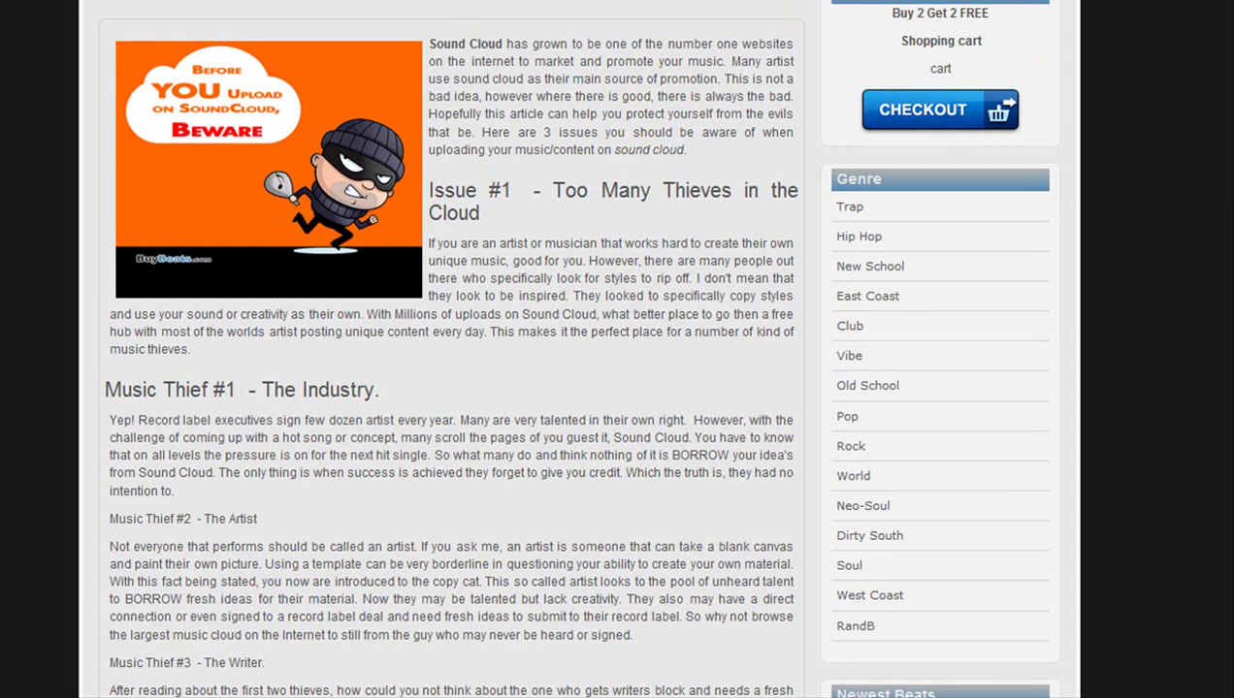
{"action": "scroll", "coordinate": [582, 349], "scroll_direction": "down", "scroll_amount": 9}
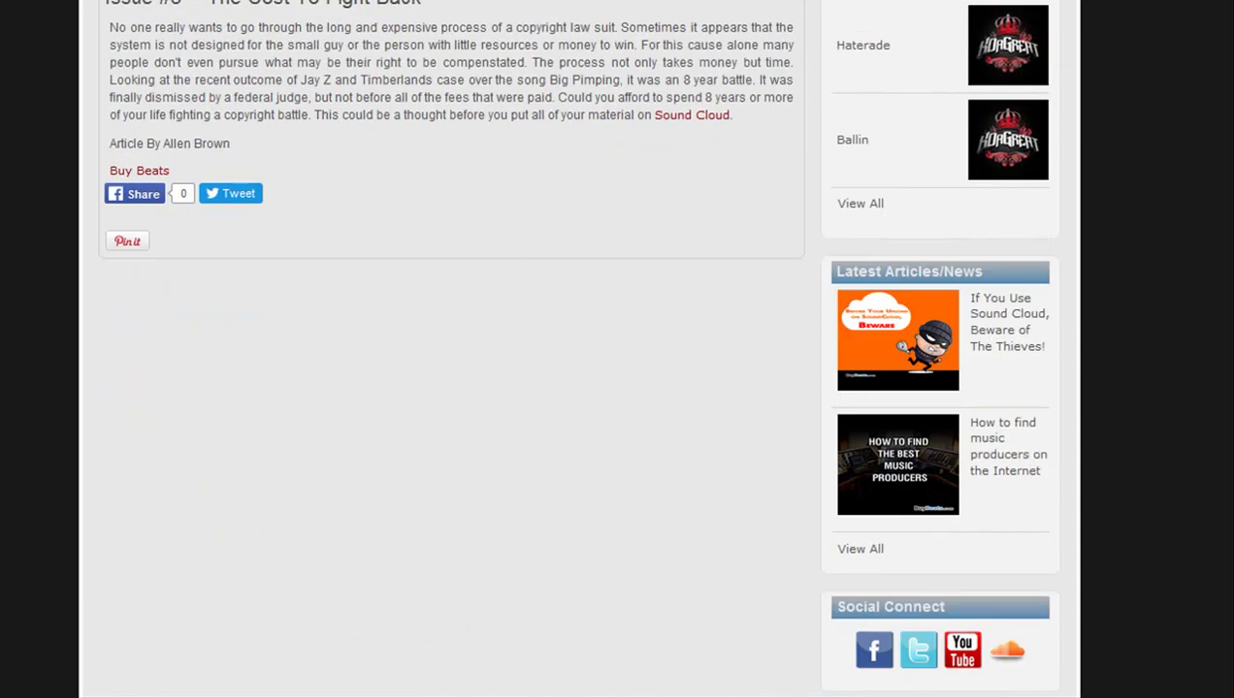
{"action": "scroll", "coordinate": [582, 349], "scroll_direction": "up", "scroll_amount": 2}
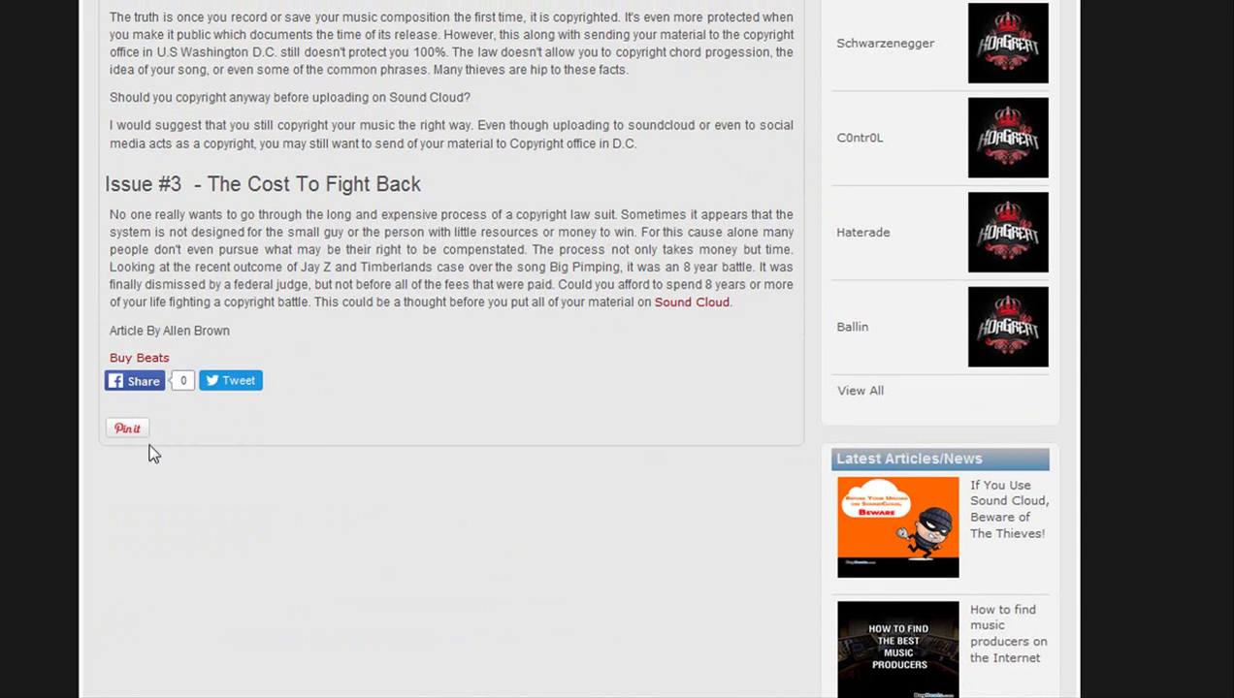
Open the article's Facebook share dialog and enter its title, "If You Use Sound Cloud, Beware of The Thieves!", as the post message.
{"action": "left_click", "coordinate": [142, 382]}
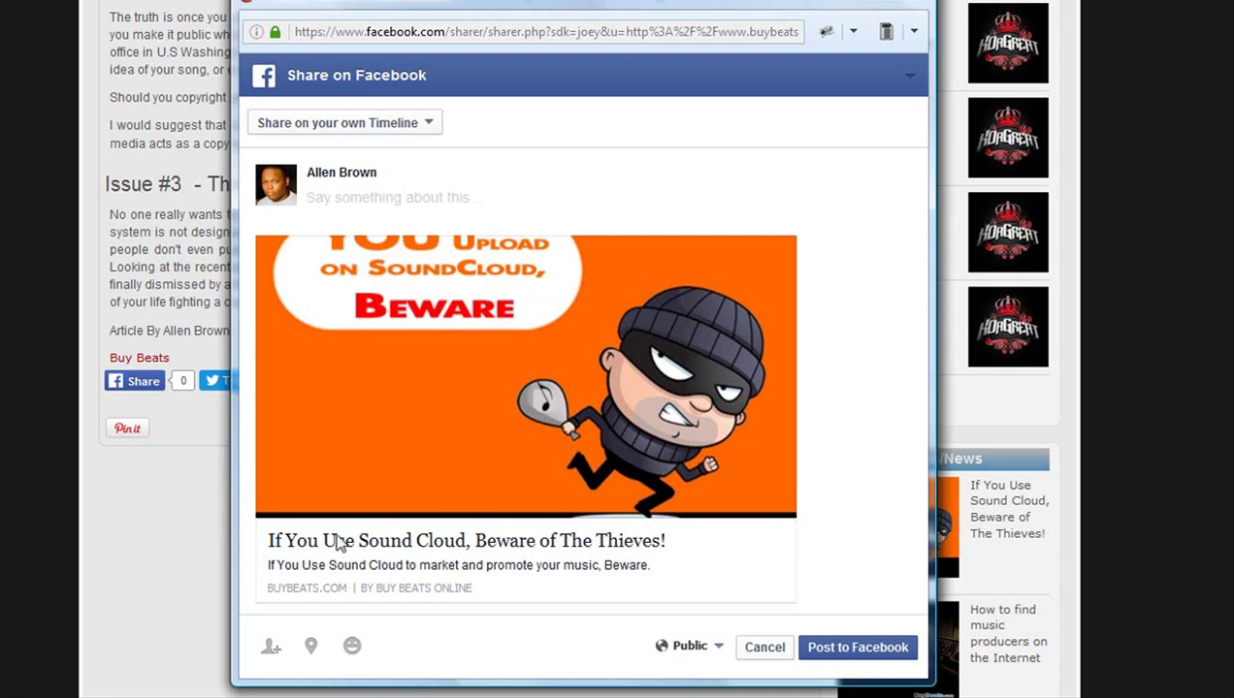
{"action": "left_click", "coordinate": [200, 522]}
{"action": "scroll", "coordinate": [198, 522], "scroll_direction": "up", "scroll_amount": 1}
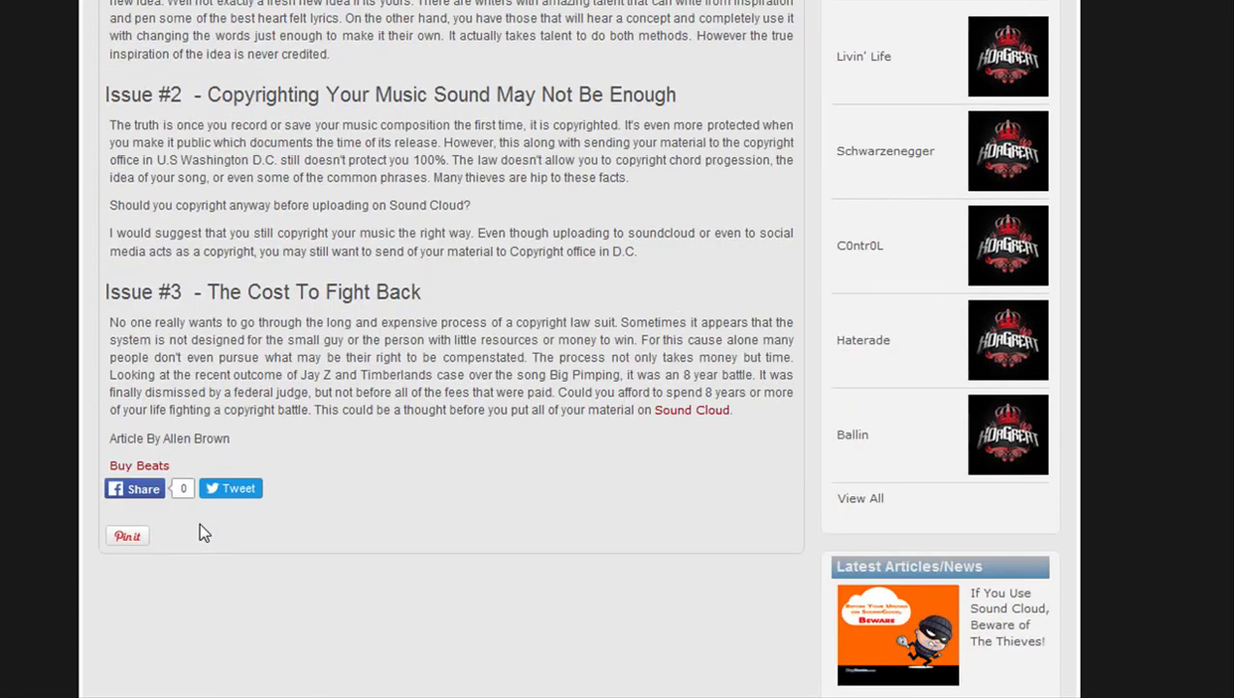
{"action": "scroll", "coordinate": [199, 522], "scroll_direction": "up", "scroll_amount": 9}
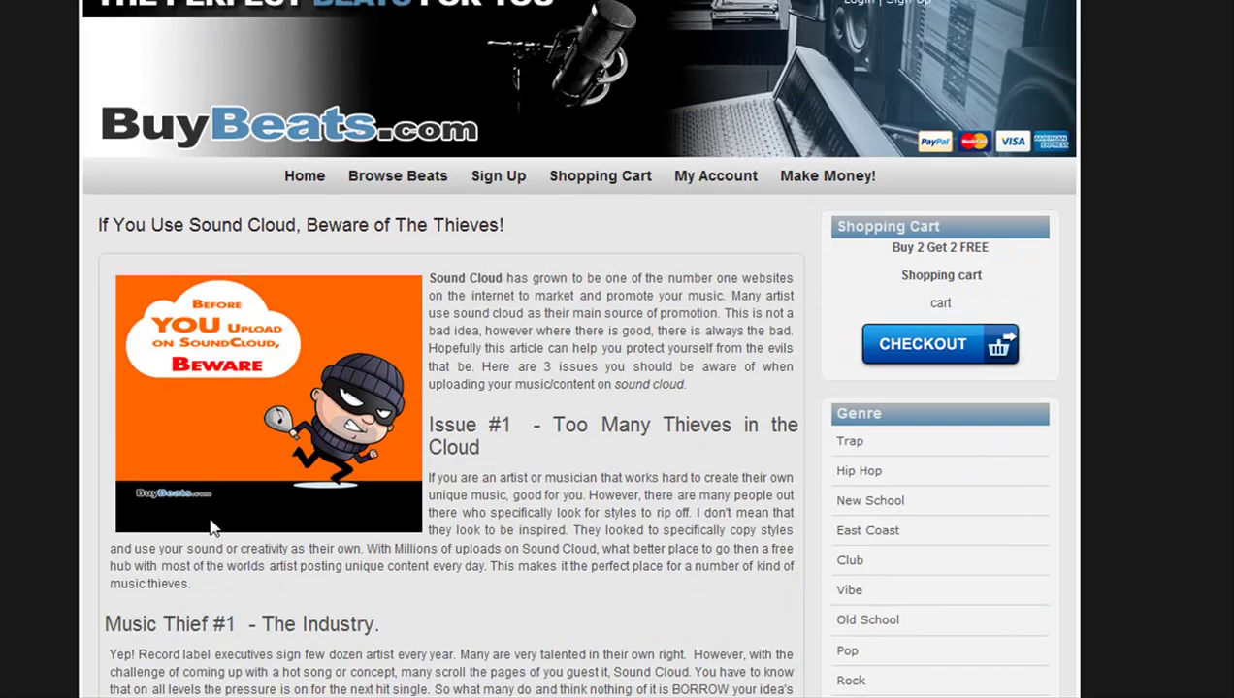
{"action": "left_click_drag", "start_coordinate": [506, 225], "coordinate": [98, 227]}
{"action": "key", "text": "ctrl+c"}
{"action": "key", "text": "alt+Tab"}
{"action": "right_click", "coordinate": [335, 205]}
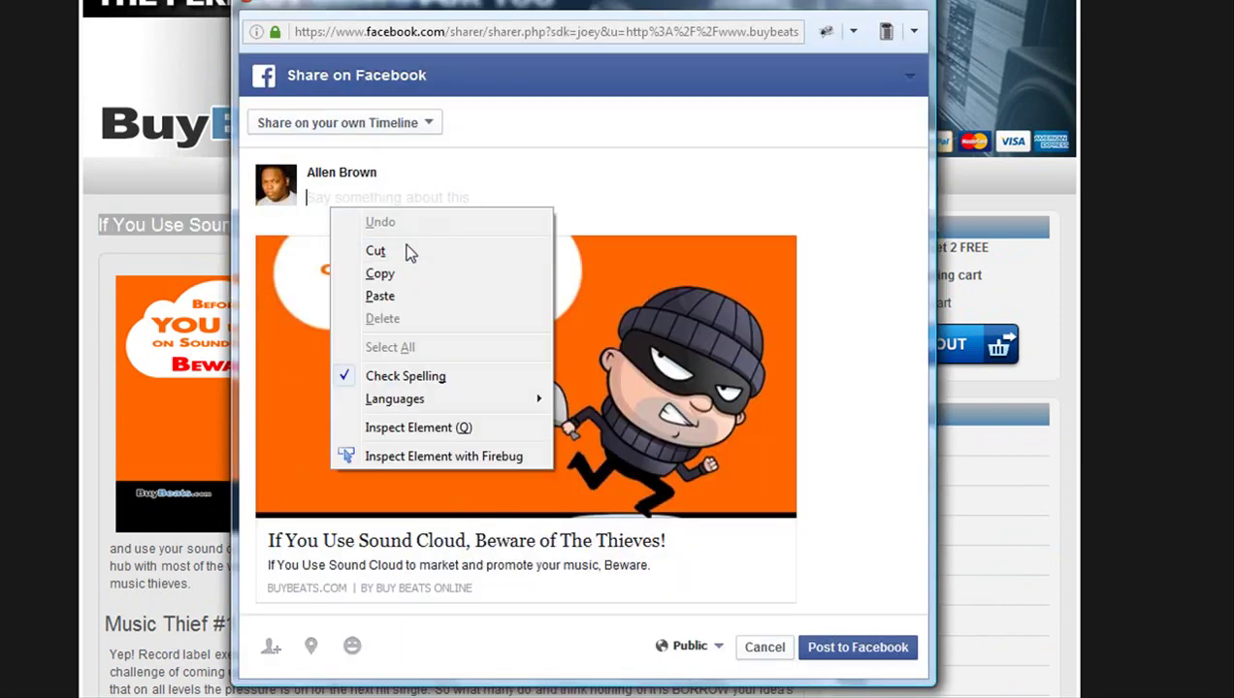
{"action": "left_click", "coordinate": [404, 296]}
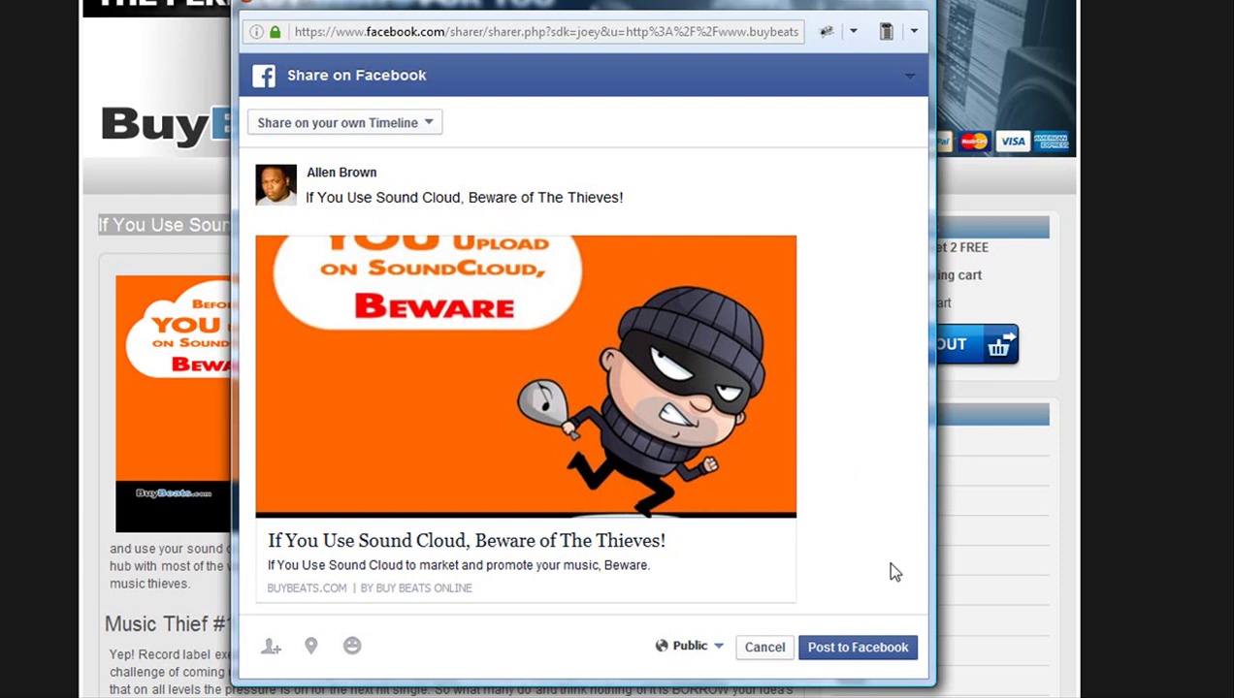
Set the share destination to a managed Page, posting to and as BuyBeats, and publish the post to Facebook.
{"action": "left_click", "coordinate": [428, 124]}
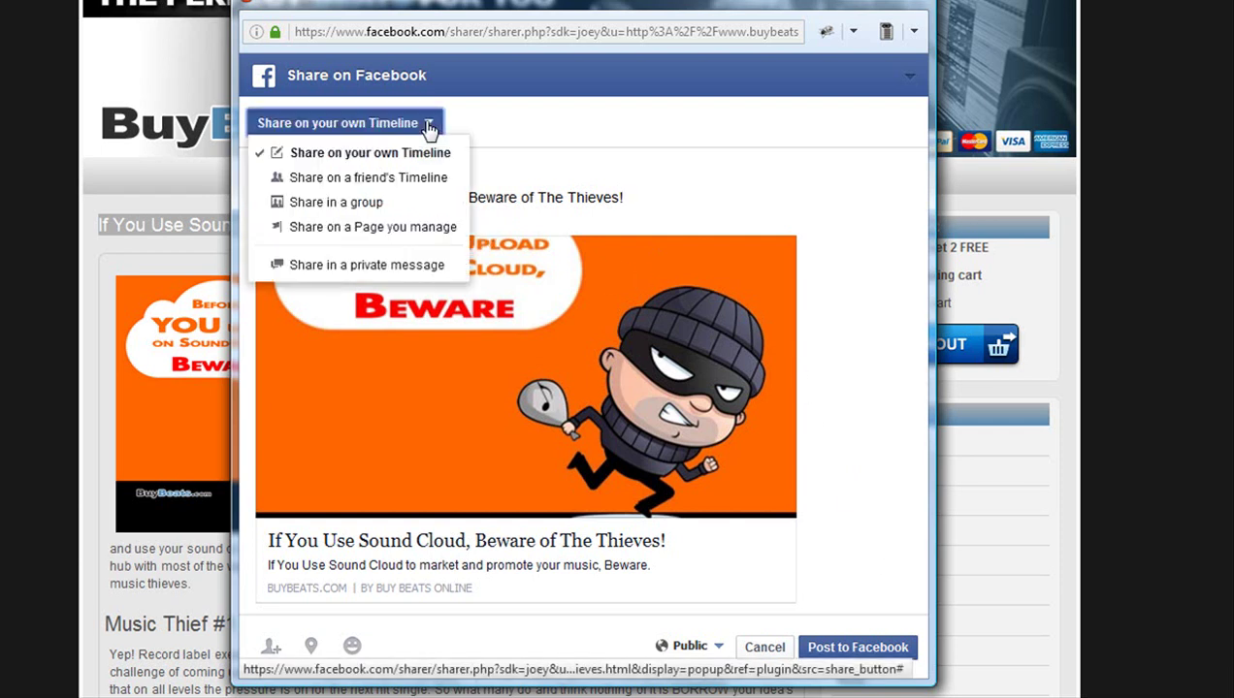
{"action": "left_click", "coordinate": [393, 228]}
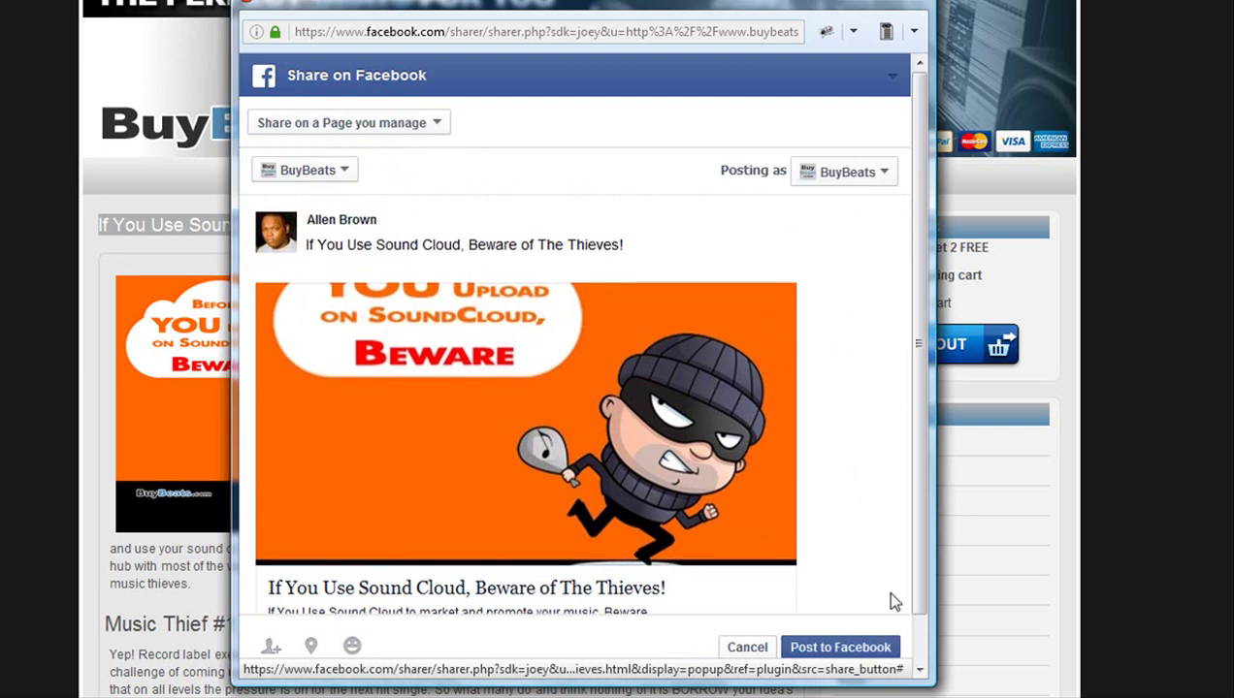
{"action": "scroll", "coordinate": [916, 536], "scroll_direction": "down", "scroll_amount": 1}
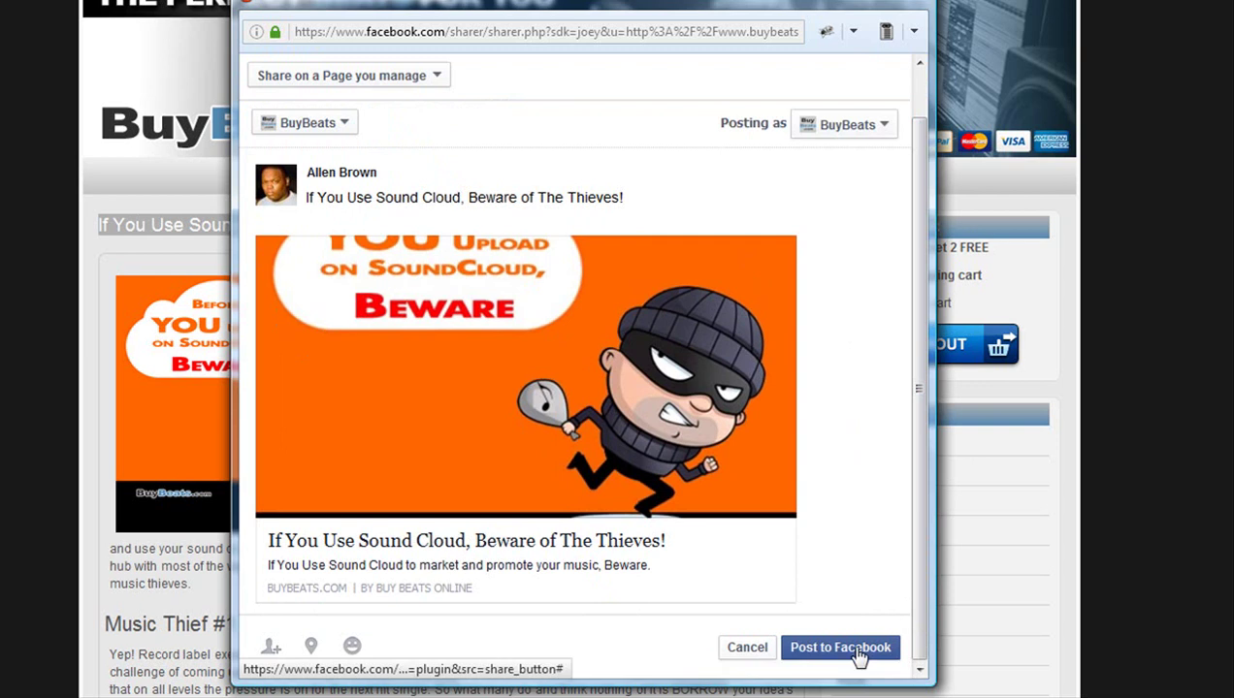
{"action": "left_click", "coordinate": [854, 648]}
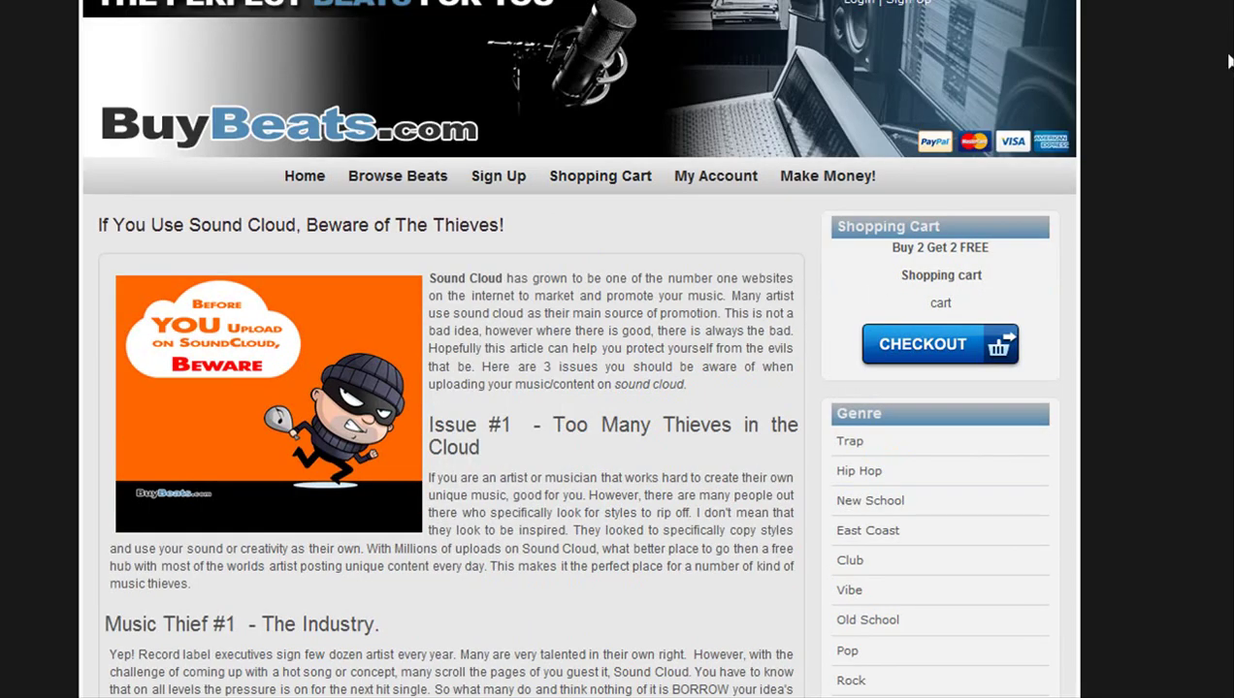
{"action": "scroll", "coordinate": [617, 388], "scroll_direction": "down", "scroll_amount": 2}
{"action": "scroll", "coordinate": [617, 388], "scroll_direction": "down", "scroll_amount": 2}
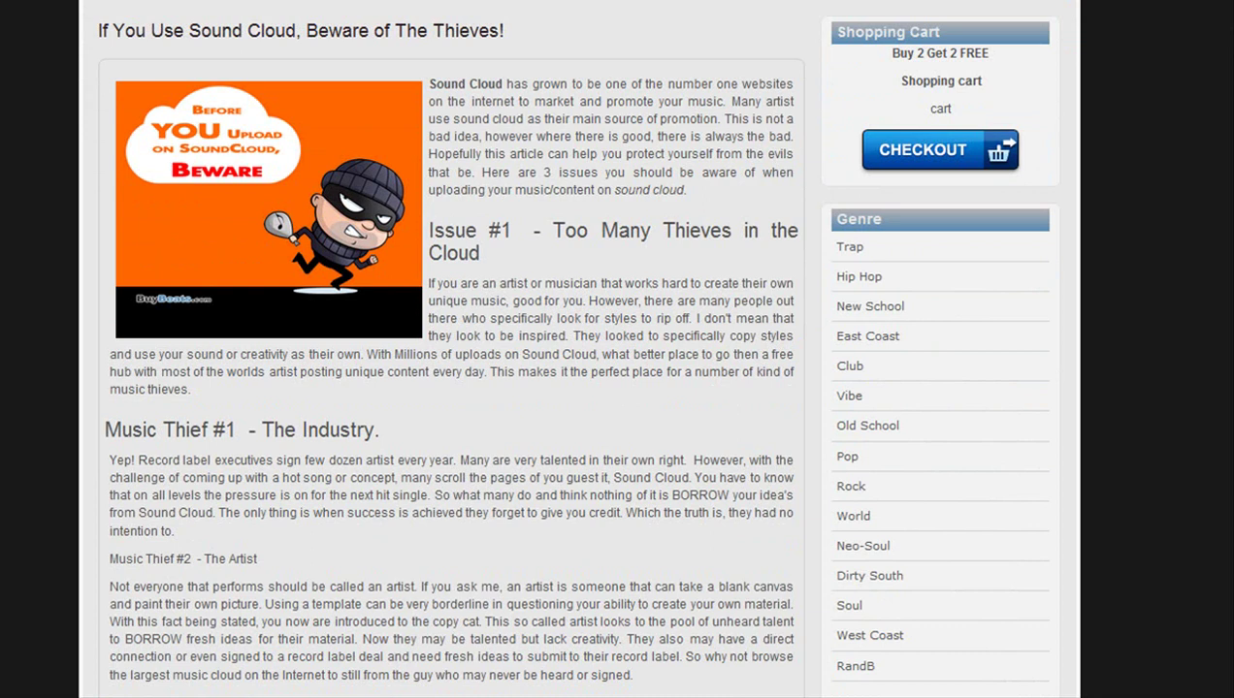
{"action": "scroll", "coordinate": [617, 388], "scroll_direction": "up", "scroll_amount": 4}
{"action": "scroll", "coordinate": [617, 388], "scroll_direction": "down", "scroll_amount": 10}
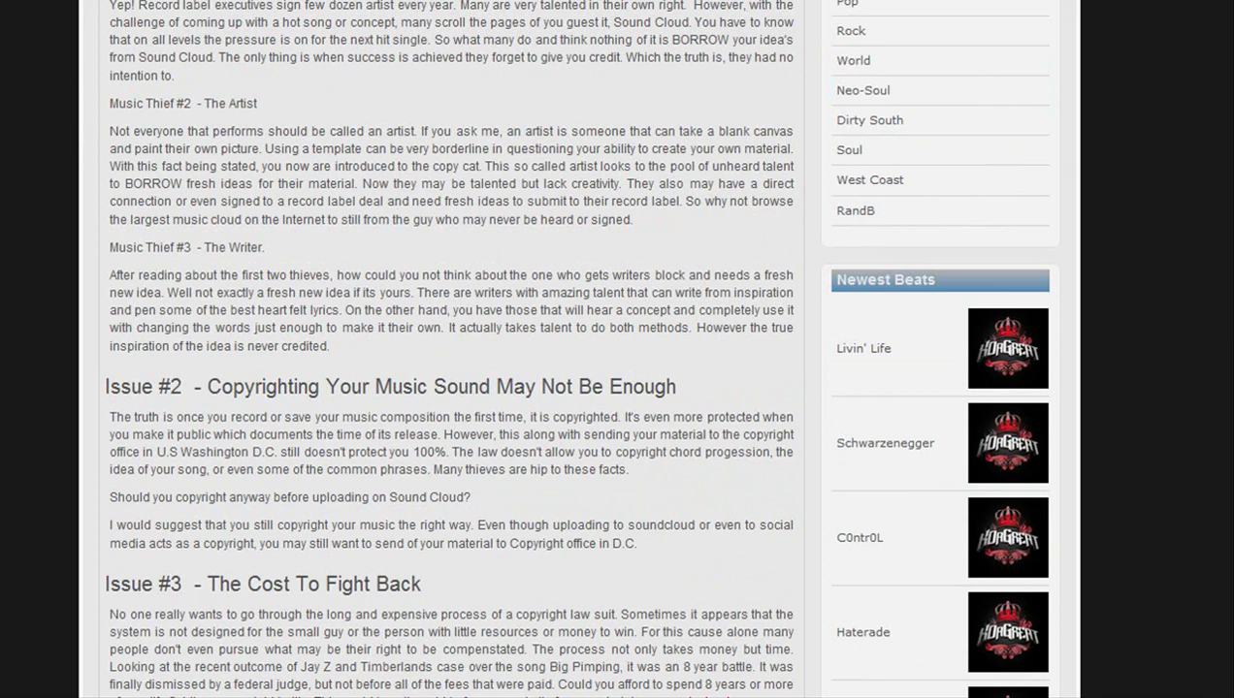
{"action": "scroll", "coordinate": [617, 388], "scroll_direction": "up", "scroll_amount": 6}
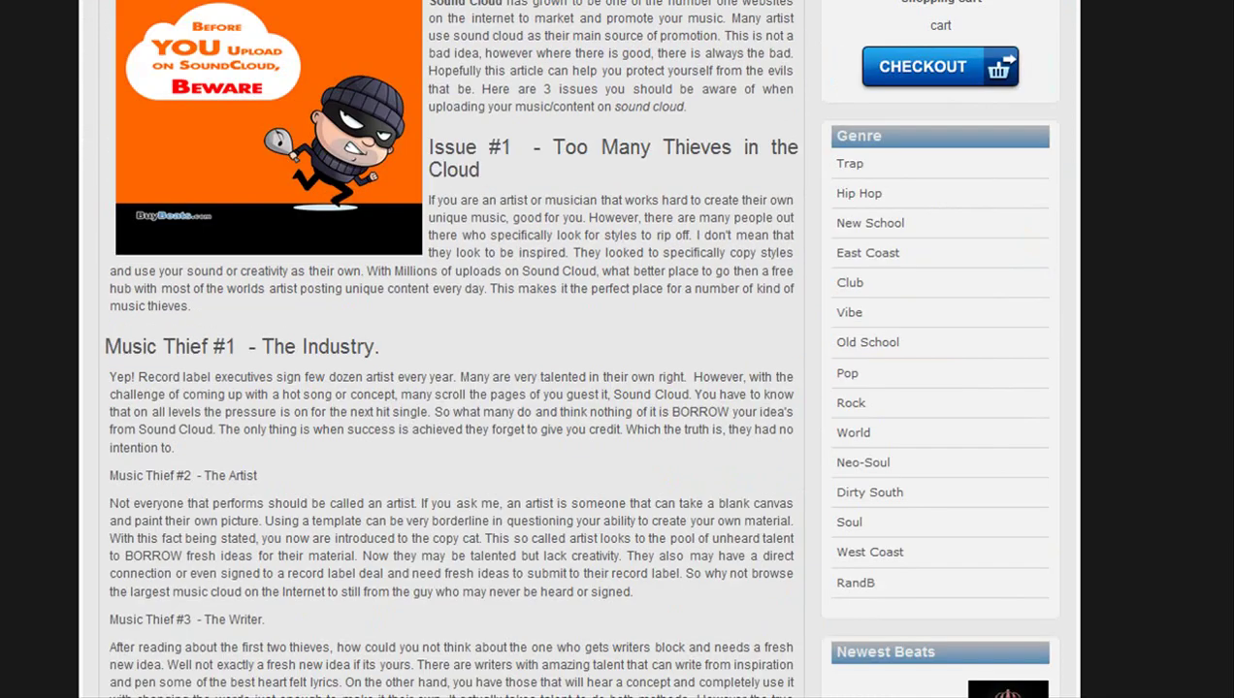
{"action": "scroll", "coordinate": [617, 388], "scroll_direction": "down", "scroll_amount": 10}
{"action": "scroll", "coordinate": [617, 389], "scroll_direction": "up", "scroll_amount": 9}
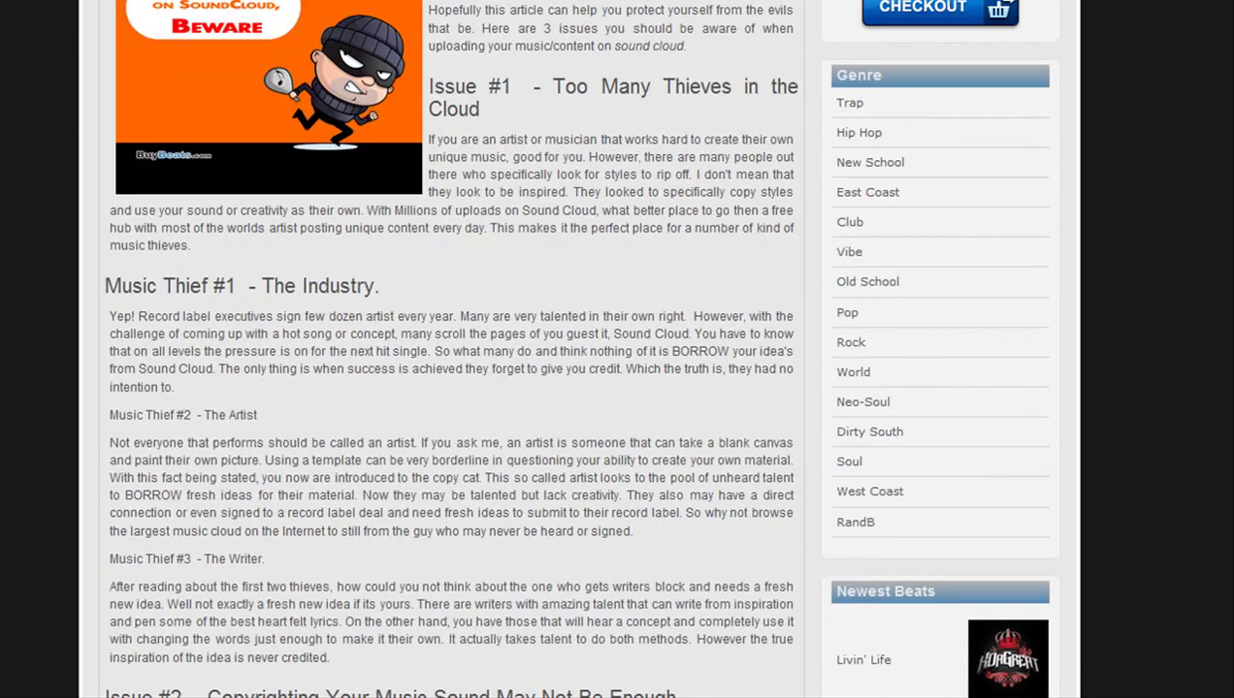
{"action": "scroll", "coordinate": [617, 388], "scroll_direction": "up", "scroll_amount": 6}
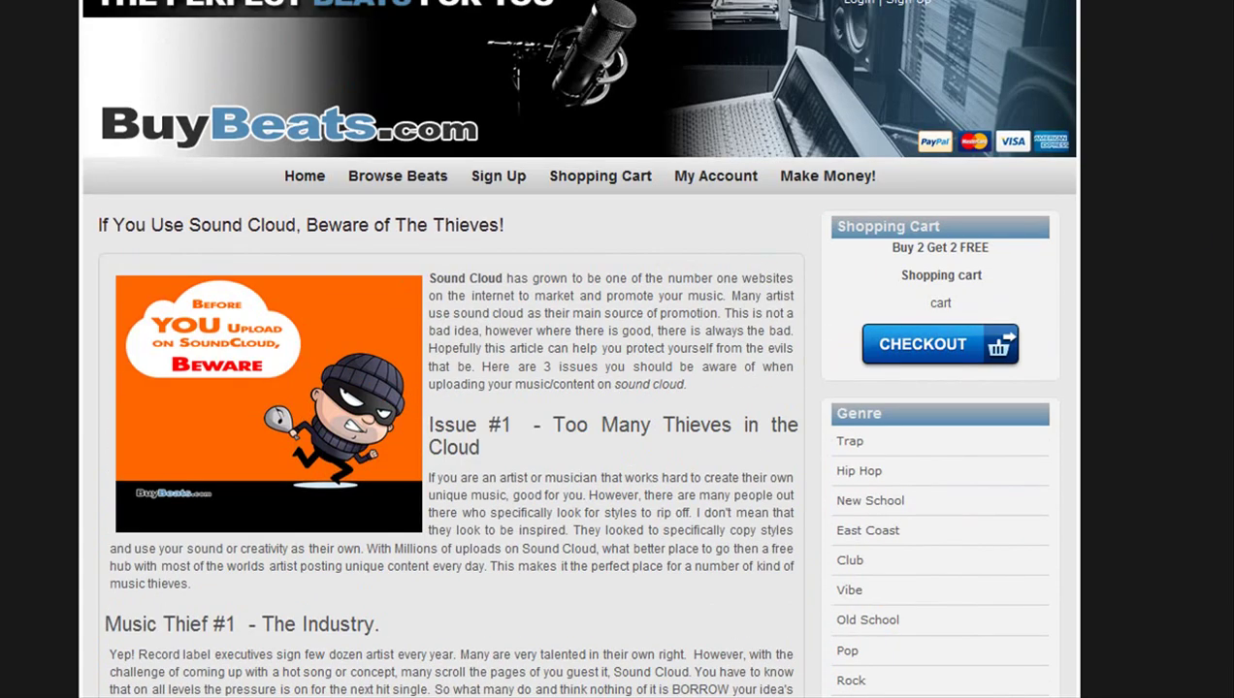